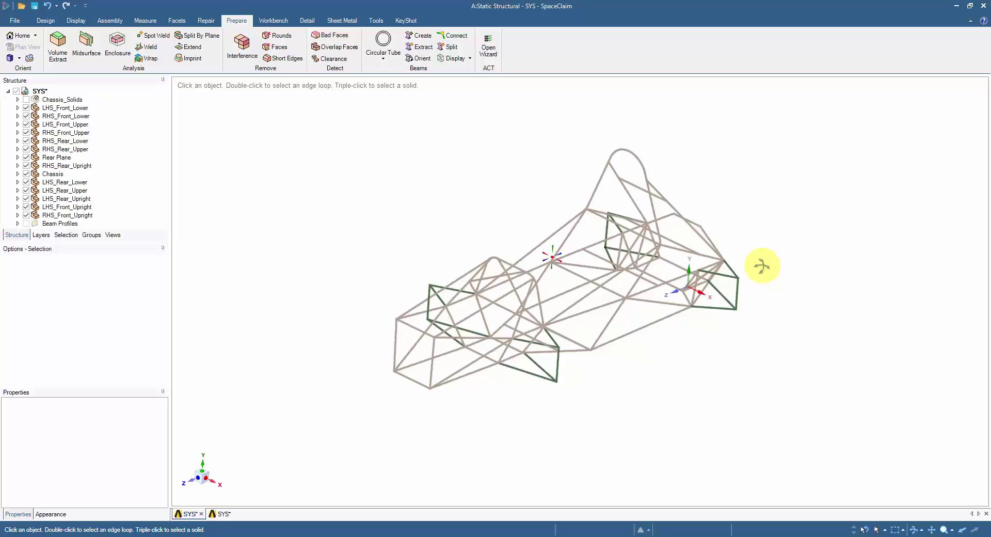
Save the chassis geometry and close SpaceClaim.
mouse_move(761, 265)
middle_mouse_down()
mouse_move(749, 243)
mouse_move(752, 253)
mouse_move(779, 232)
middle_mouse_up()
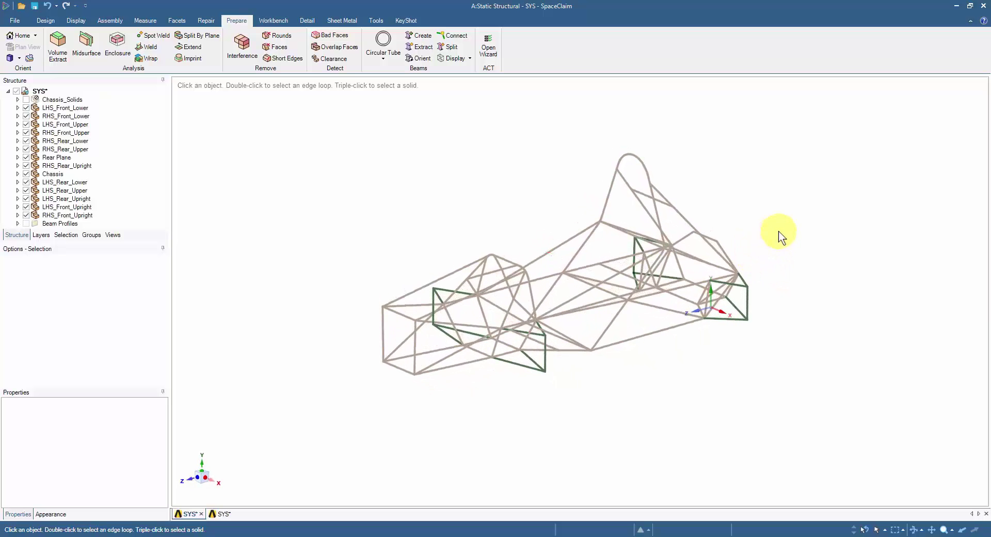
key("ctrl+s")
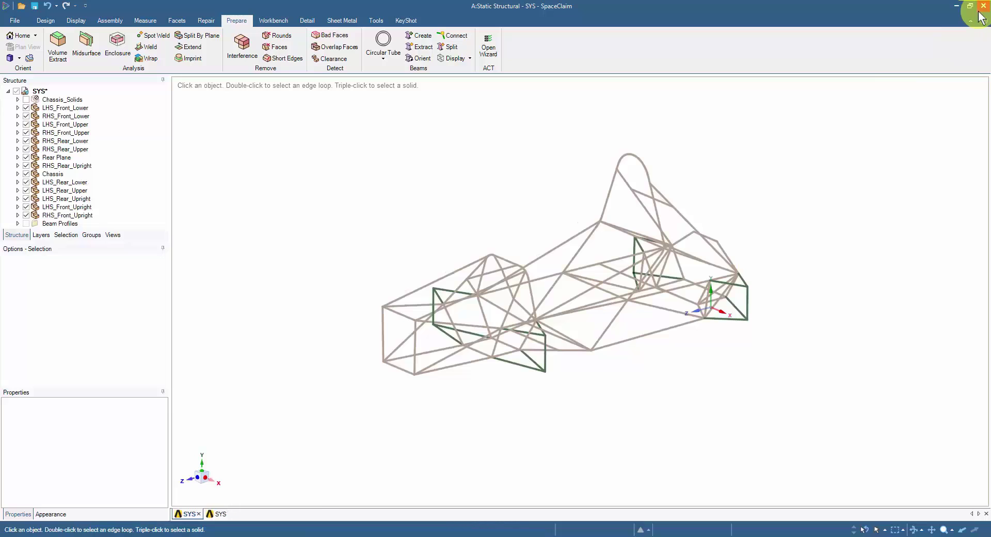
left_click(981, 6)
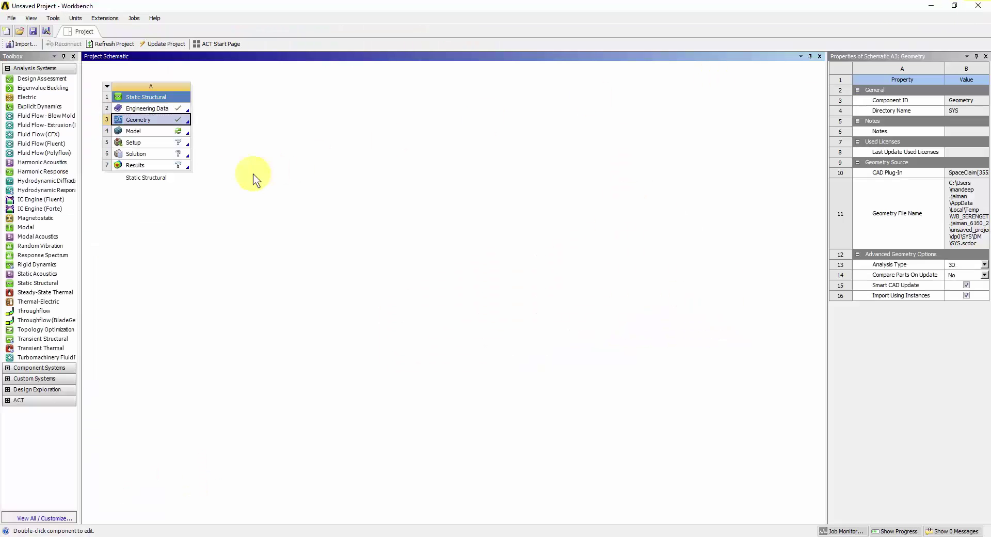
Edit the Model (A4) cell to launch Mechanical.
left_click(168, 131)
right_click(169, 131)
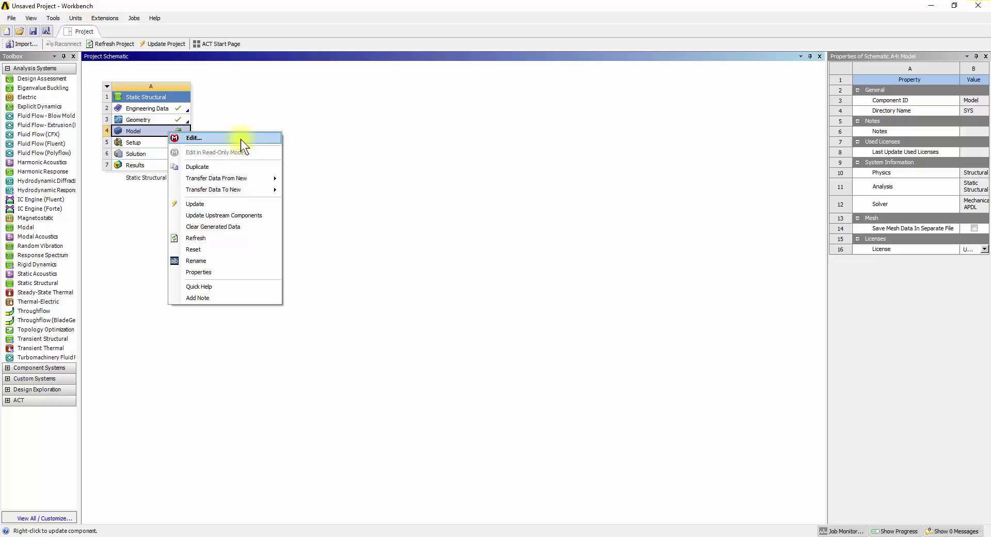
left_click(241, 138)
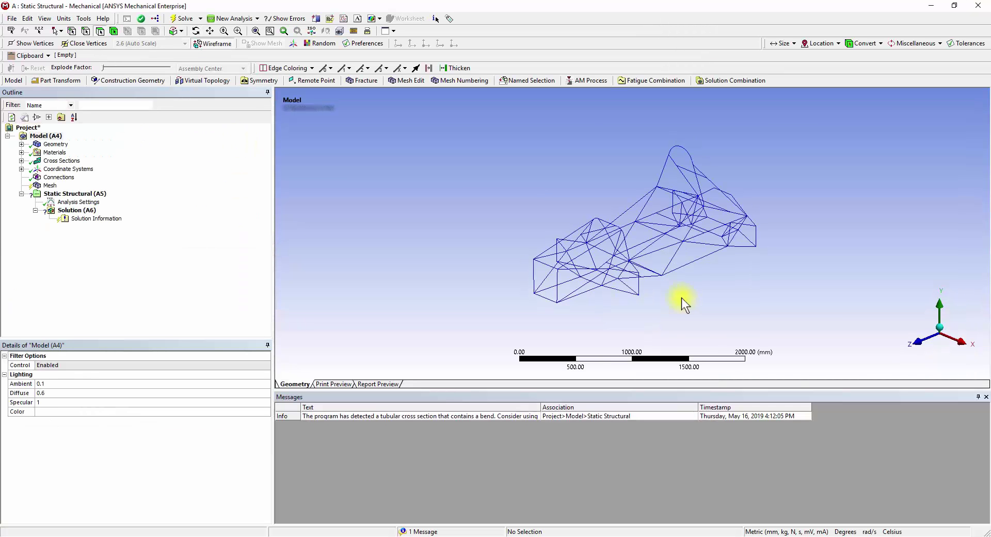
Expand Geometry and select all 13 beam bodies.
middle_click_drag(680, 297, 680, 297)
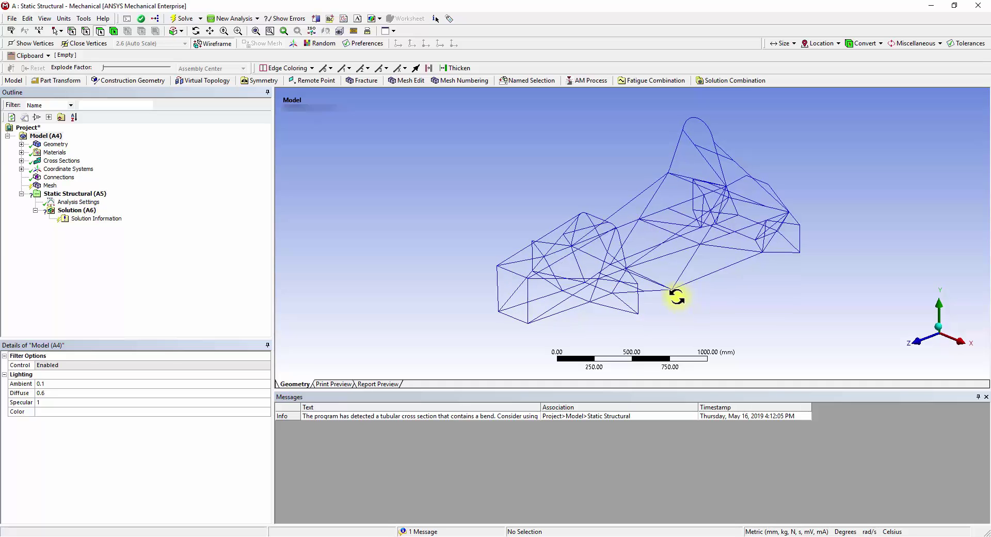
left_click(21, 144)
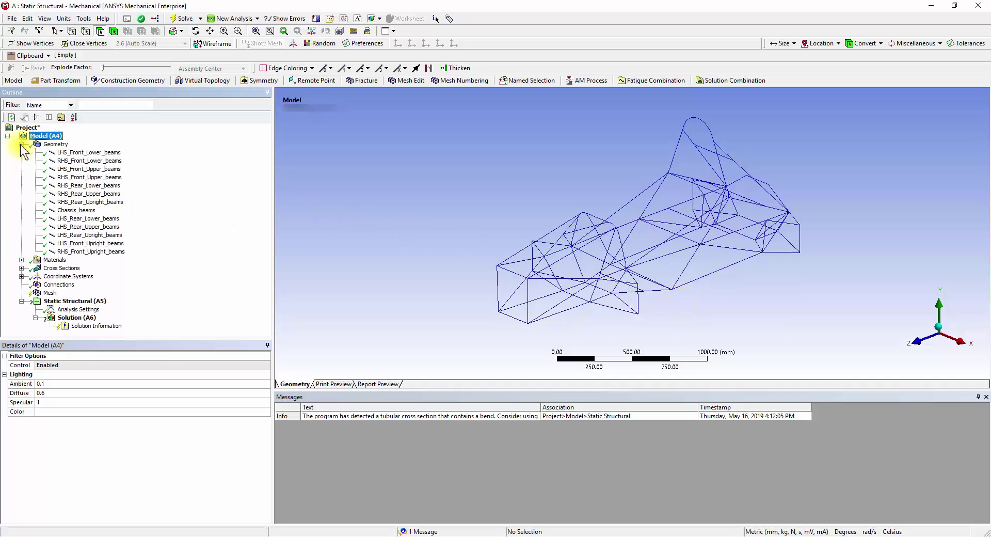
left_click(106, 153)
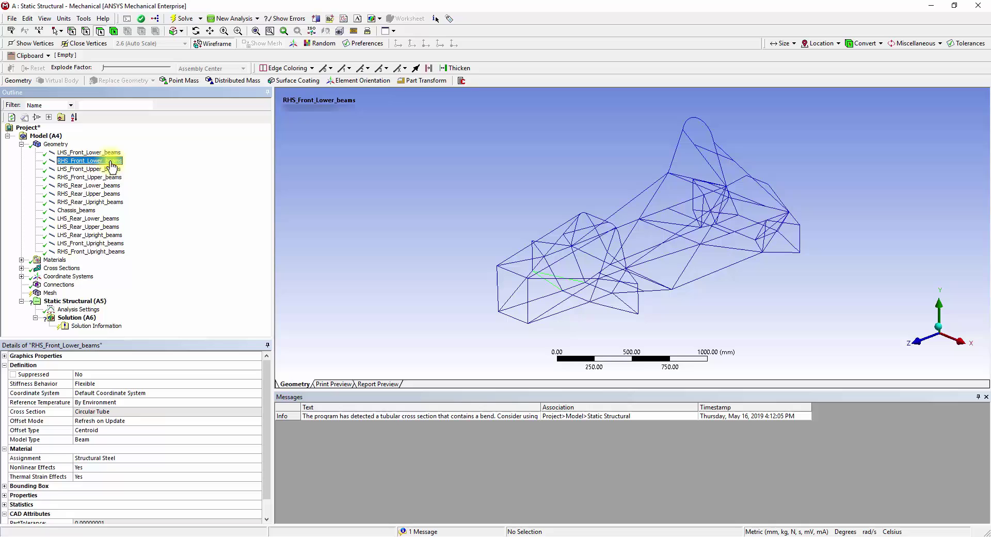
left_click(100, 169)
left_click(88, 210)
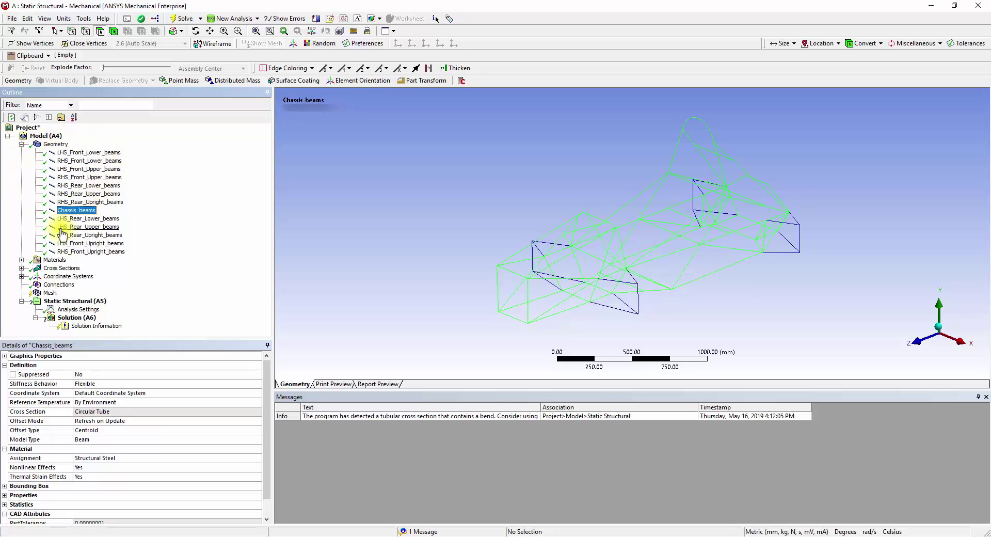
left_click(78, 152)
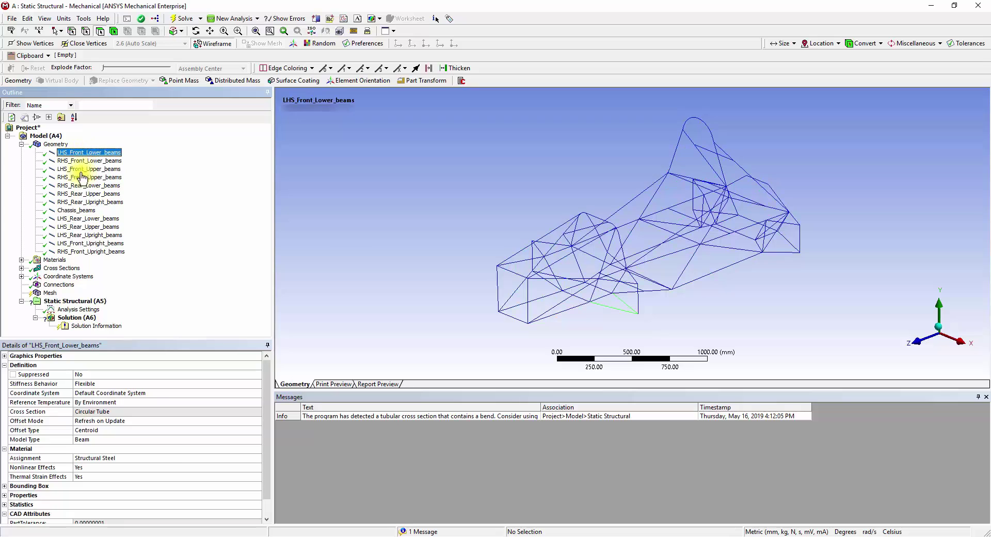
left_click(85, 252, "shift")
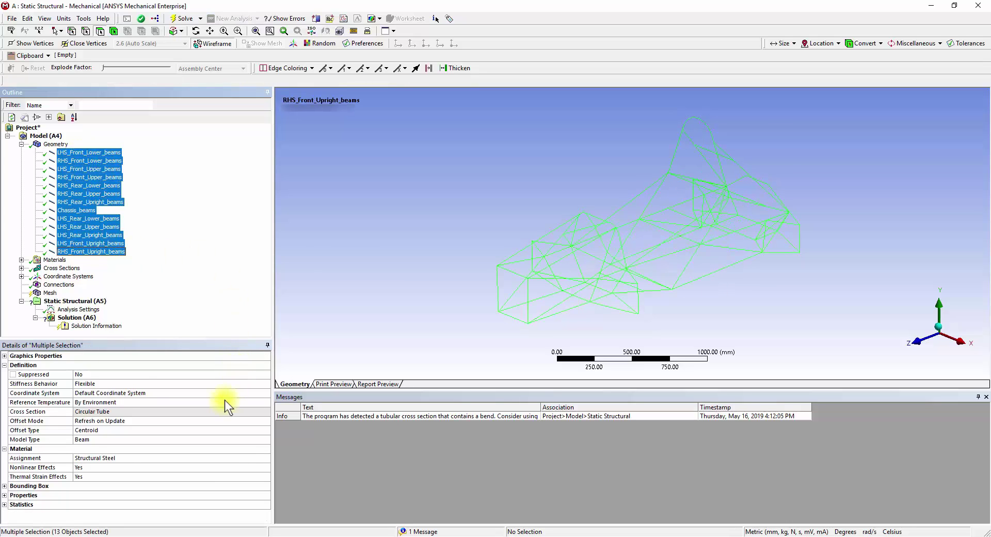
Keep Beam as the Model Type for all selected bodies.
left_click(92, 439)
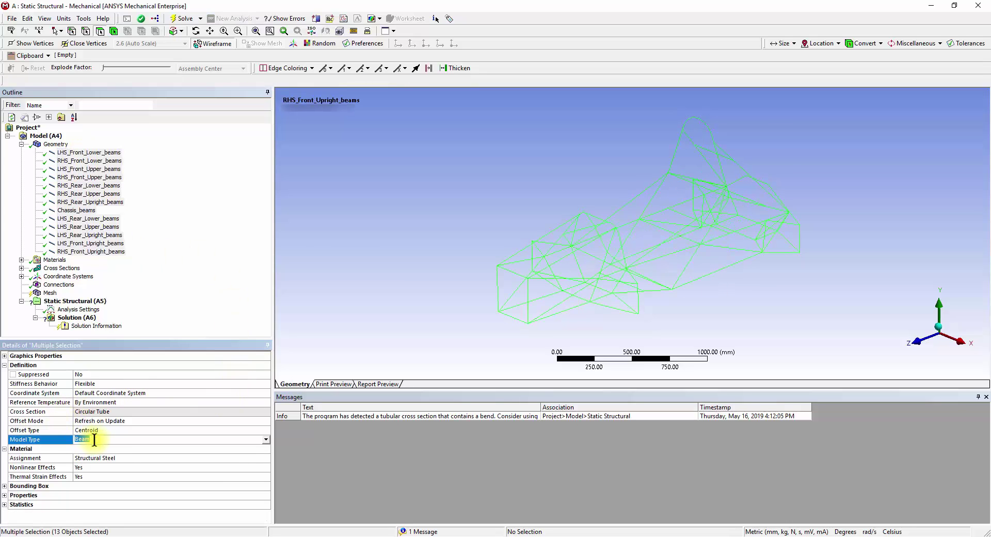
left_click(266, 440)
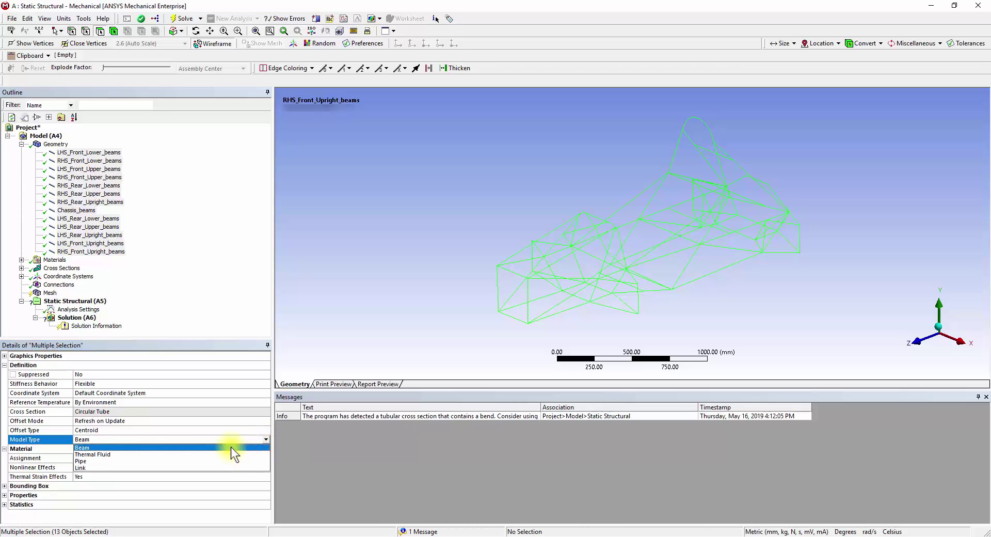
left_click(230, 447)
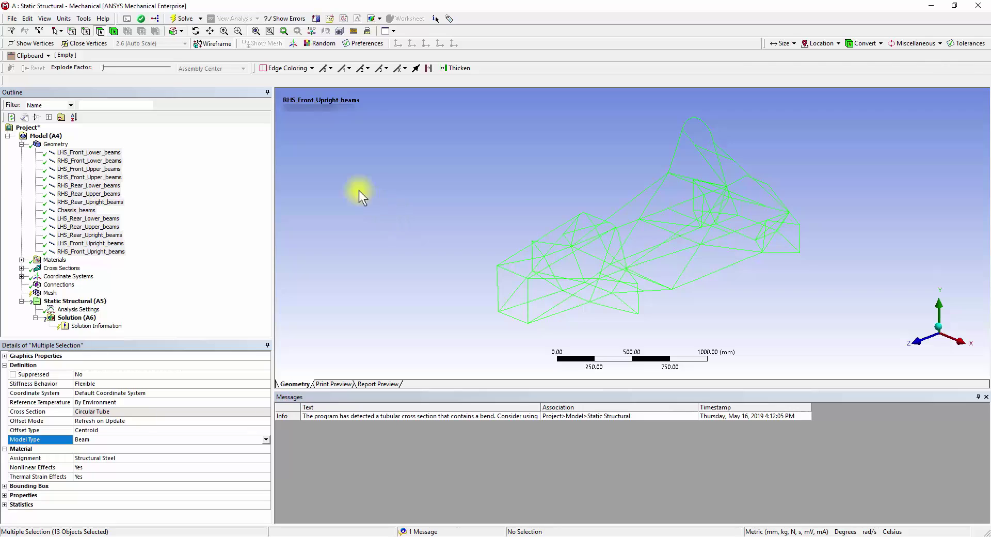
Expand Materials and review the Structural Steel properties.
left_click(52, 145)
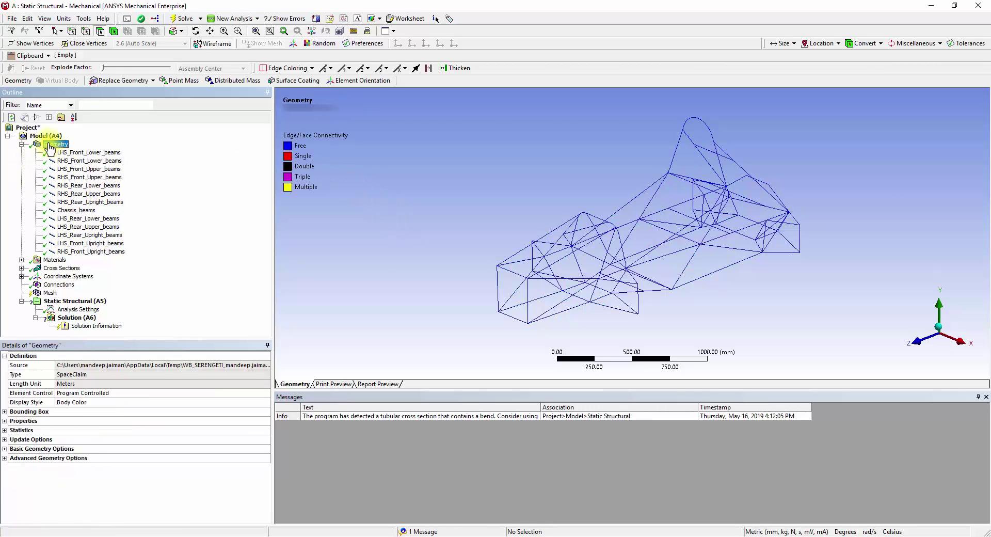
left_click(45, 19)
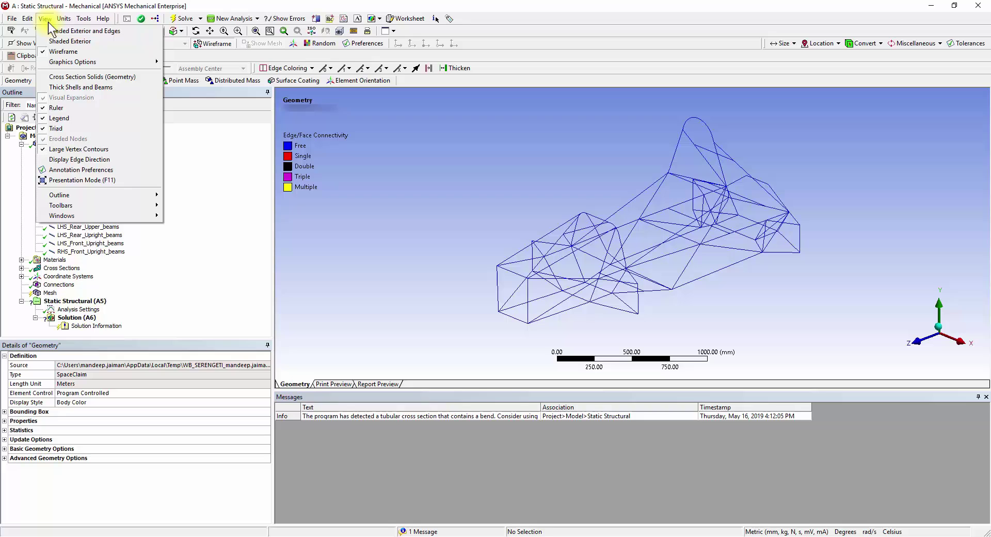
left_click(52, 30)
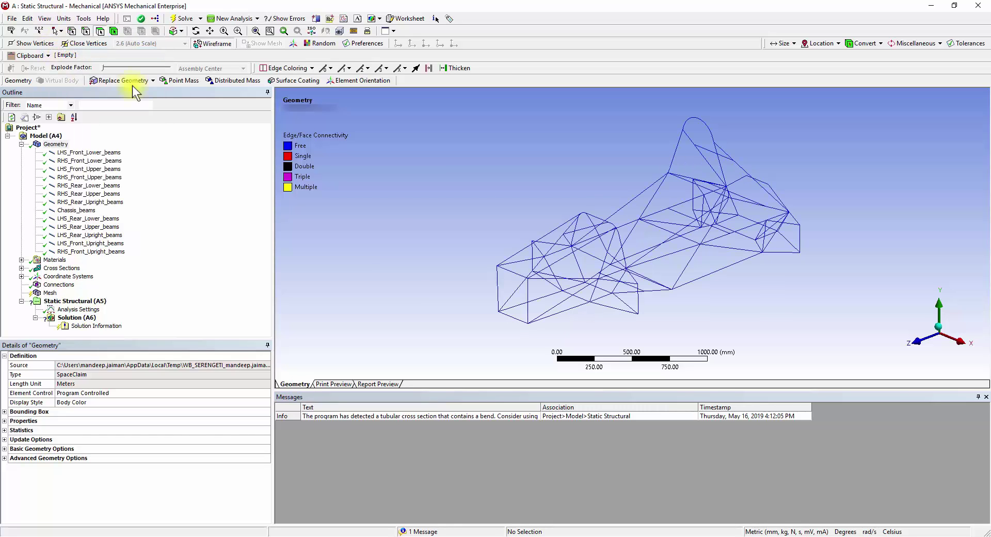
left_click(22, 144)
left_click(22, 152)
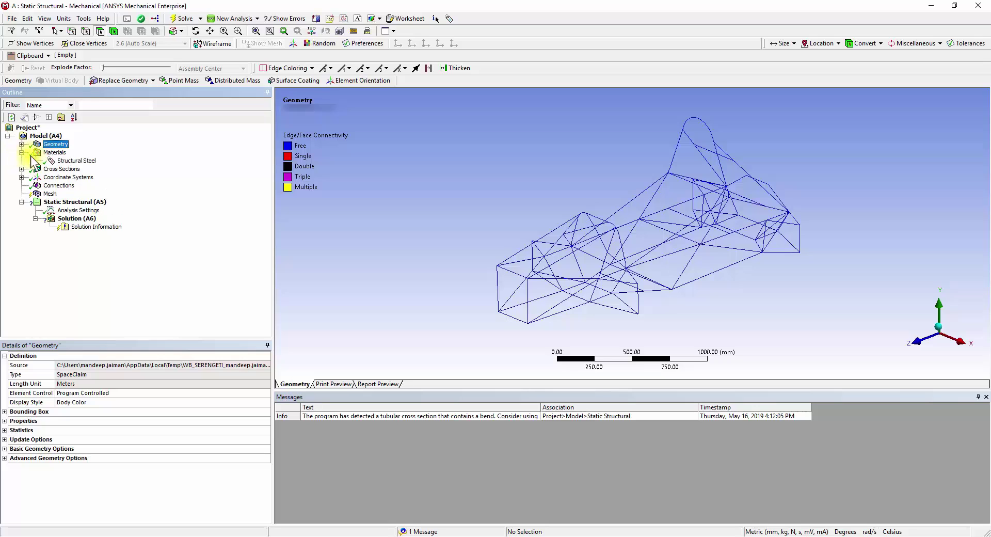
left_click(65, 160)
mouse_move(550, 328)
middle_mouse_down()
mouse_move(556, 320)
mouse_move(537, 317)
middle_mouse_up()
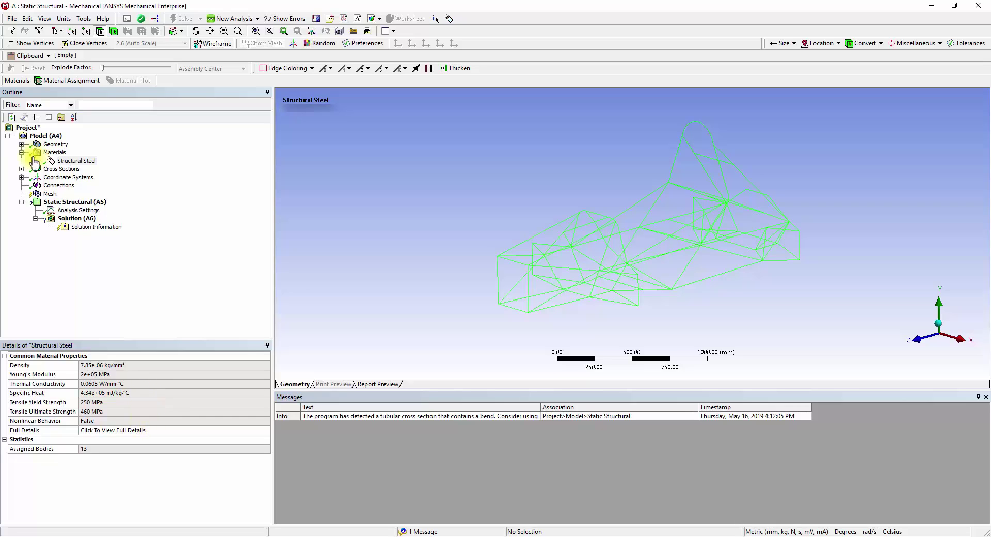
Select all 13 bodies and confirm their material Assignment is Structural Steel.
left_click(21, 144)
left_click(88, 152)
left_click(72, 251, "shift")
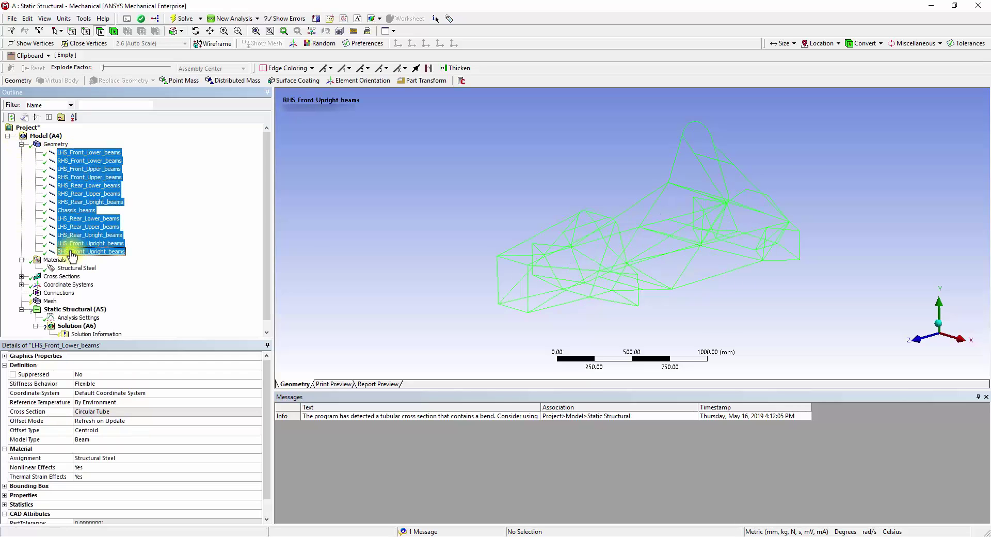
left_click(182, 457)
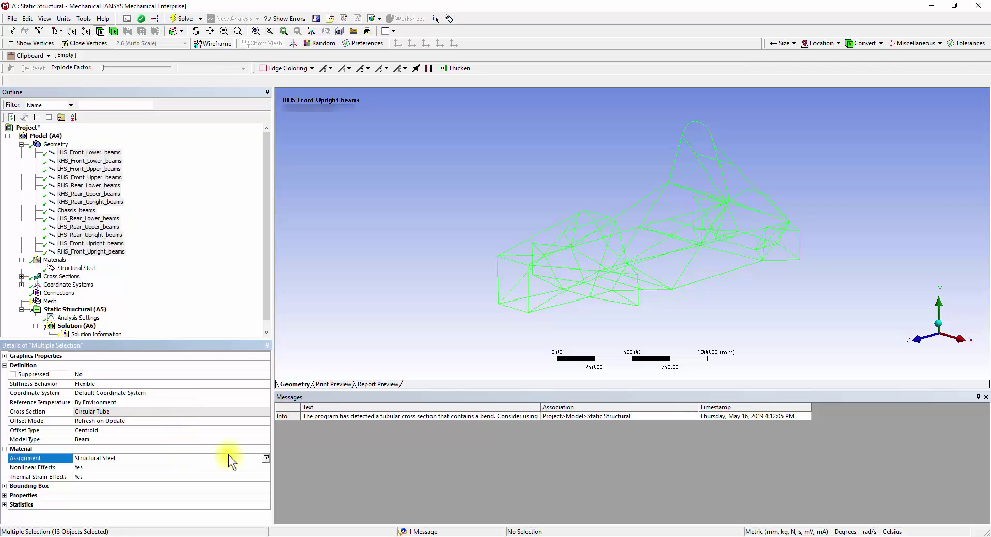
left_click(22, 144)
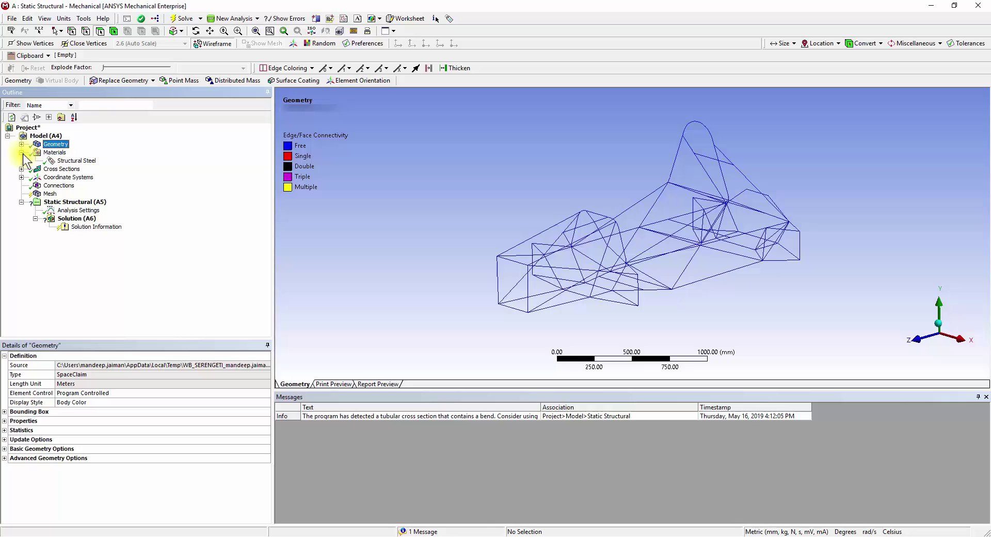
Review the Circular Tube section: 12.5 mm inner and 16 mm outer radius.
left_click(22, 152)
left_click(21, 161)
left_click(69, 168)
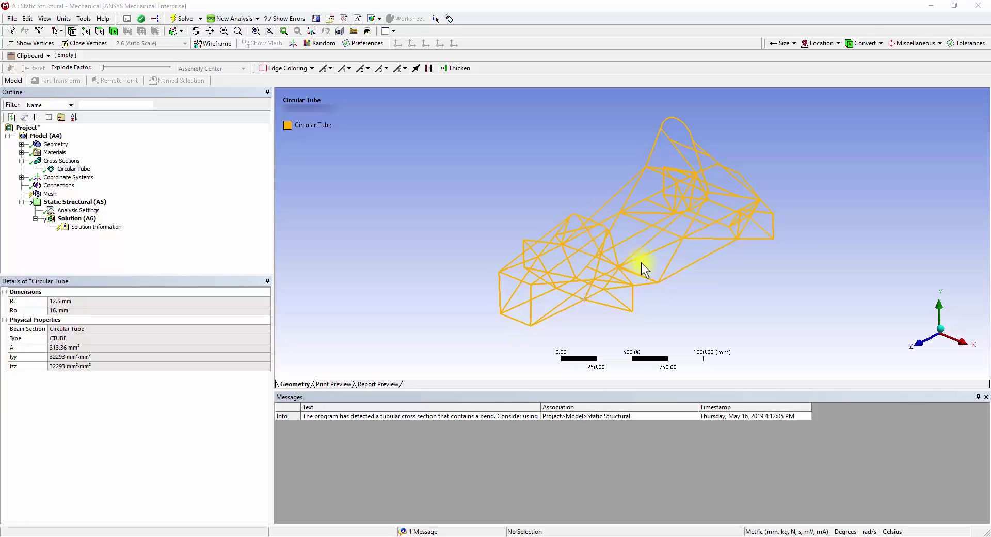
left_click(59, 185)
scroll(607, 314, "up", 2)
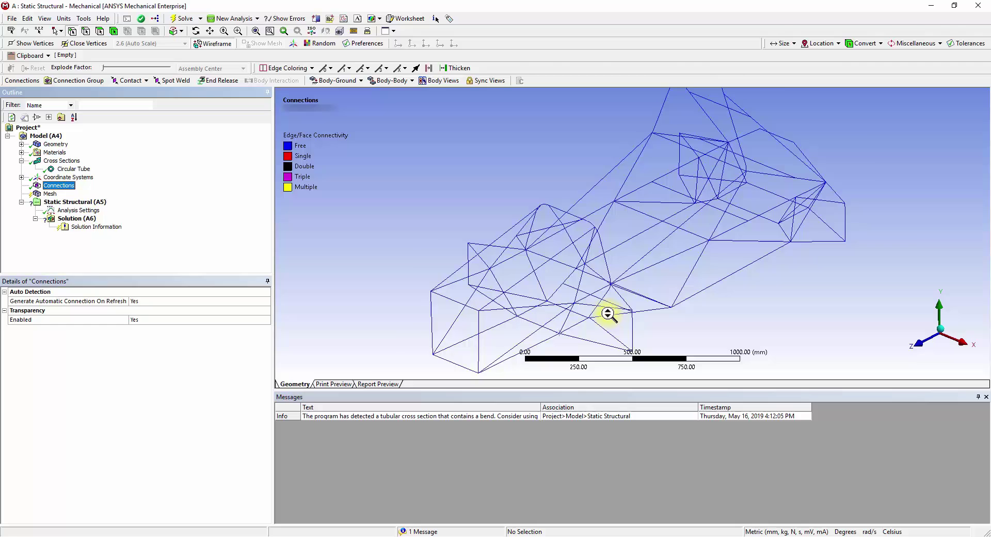
scroll(608, 314, "up", 2)
middle_click_drag(630, 261, 630, 332, "ctrl")
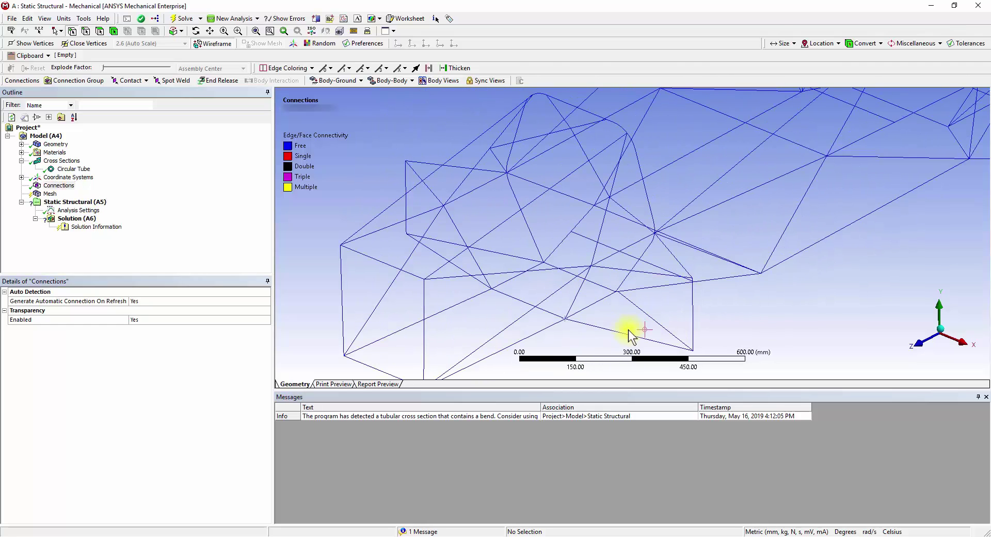
left_click(566, 317)
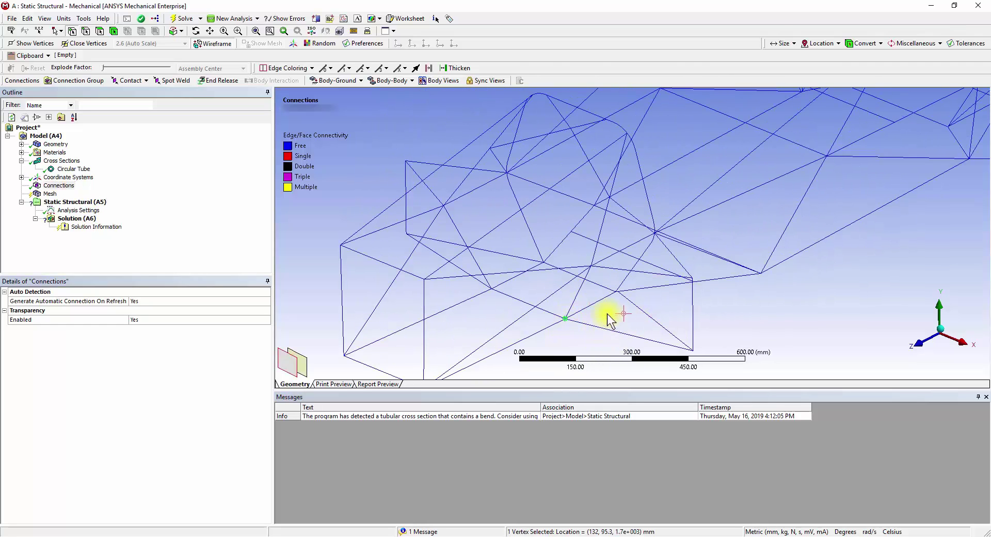
left_click(590, 266)
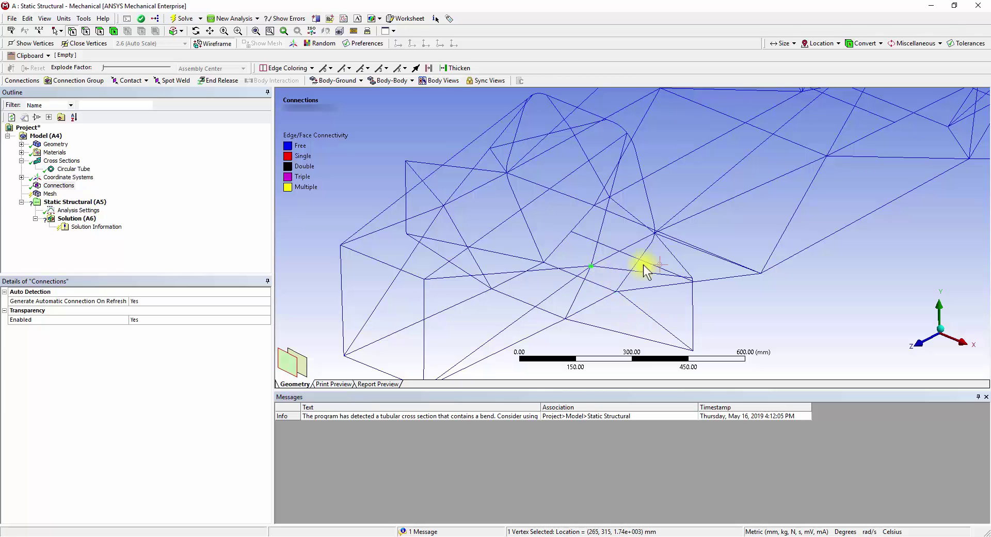
left_click(654, 232)
mouse_move(722, 302)
middle_mouse_down("ctrl")
mouse_move(696, 269)
mouse_move(712, 283)
mouse_move(712, 306)
mouse_move(729, 305)
middle_mouse_up("ctrl")
left_click(664, 248)
left_click(700, 306)
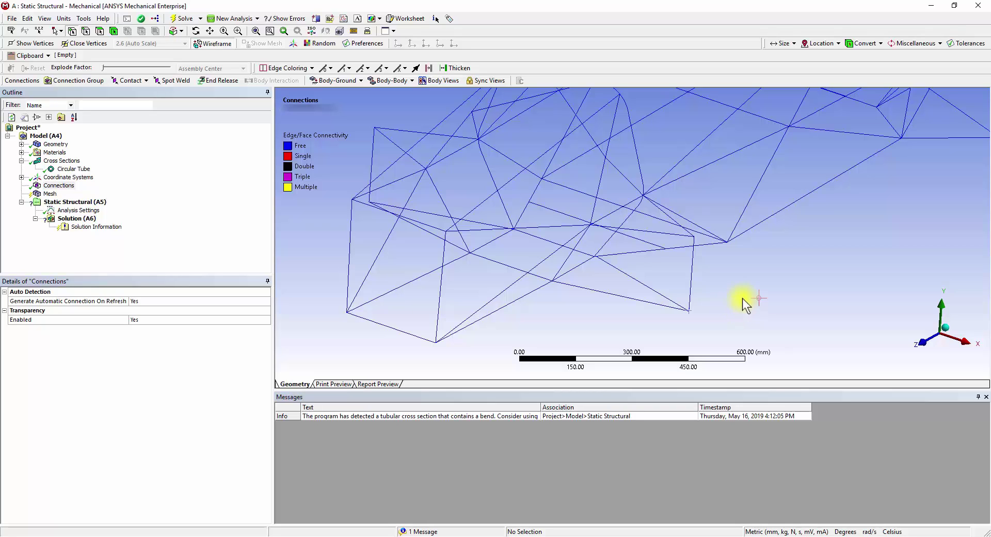
Insert a joint under Connections, scoping its reference to a LHS_Front_Lower_beams vertex and picking a mobile vertex.
right_click(56, 185)
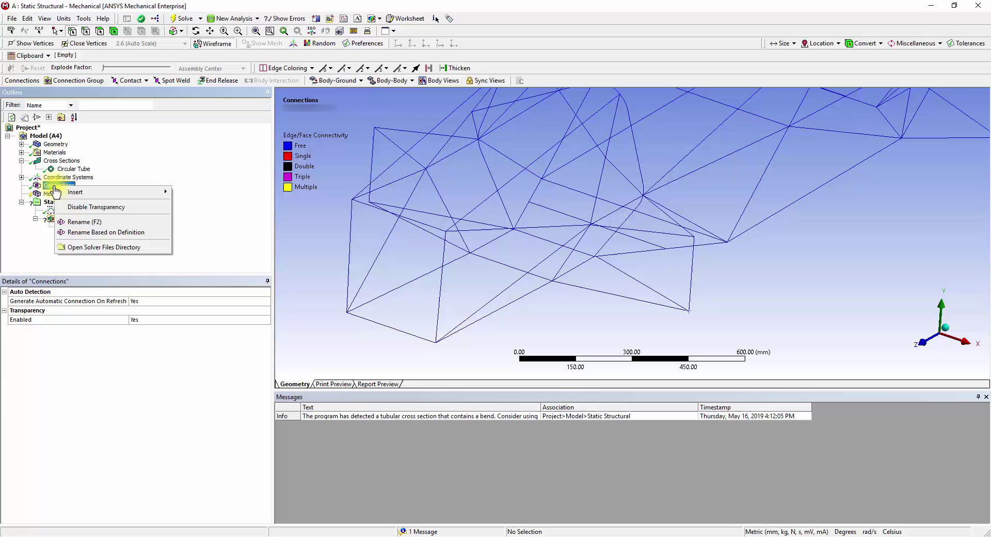
mouse_move(77, 192)
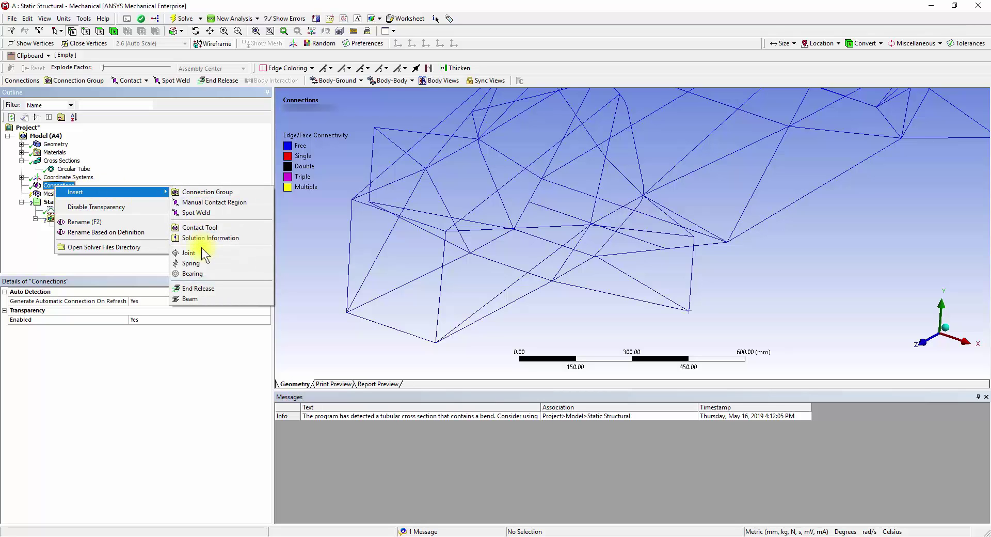
left_click(202, 251)
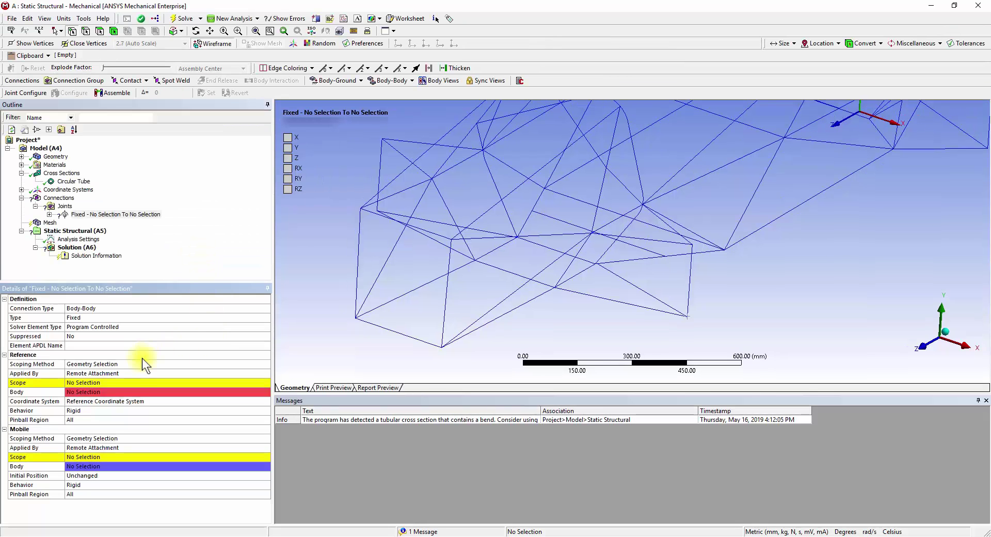
left_click(125, 382)
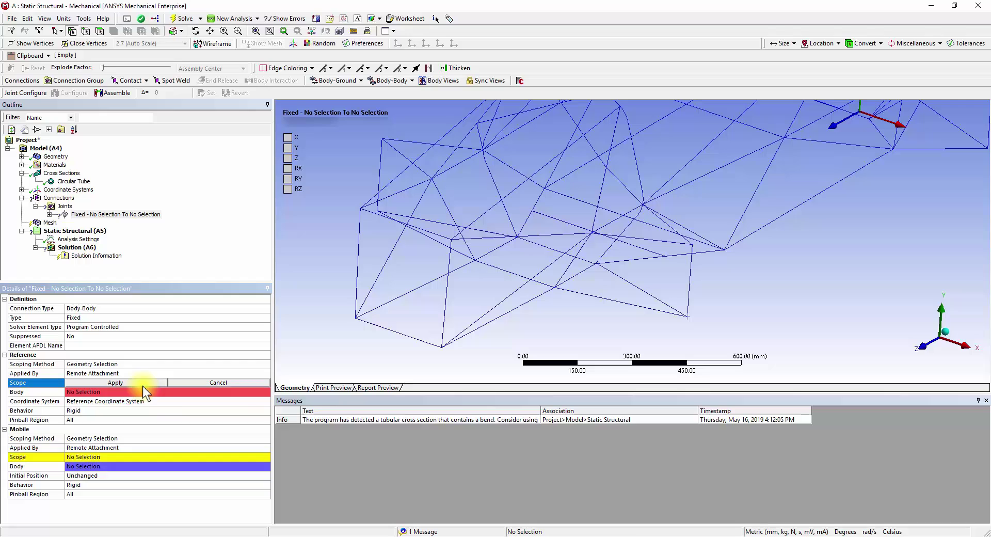
left_click(556, 287)
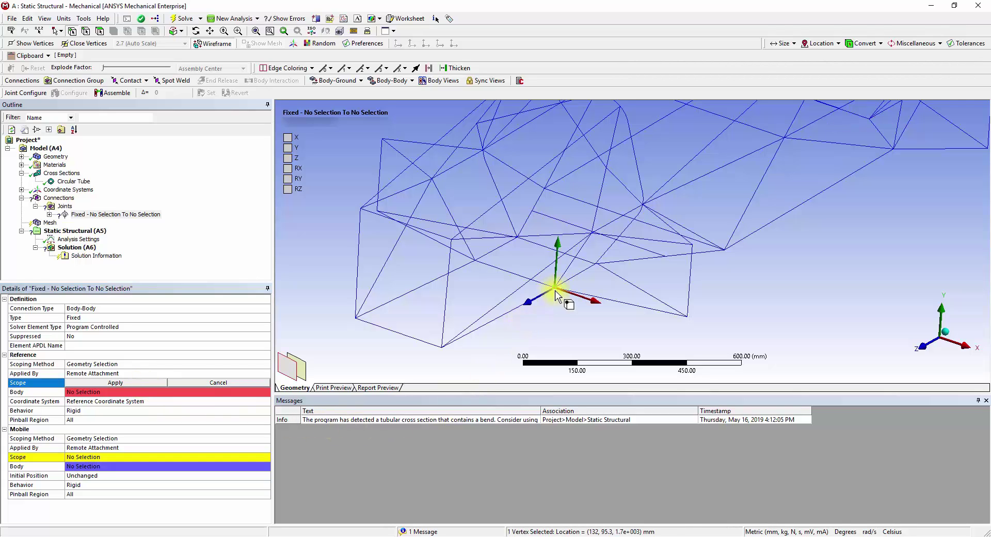
left_click(151, 381)
left_click(98, 447)
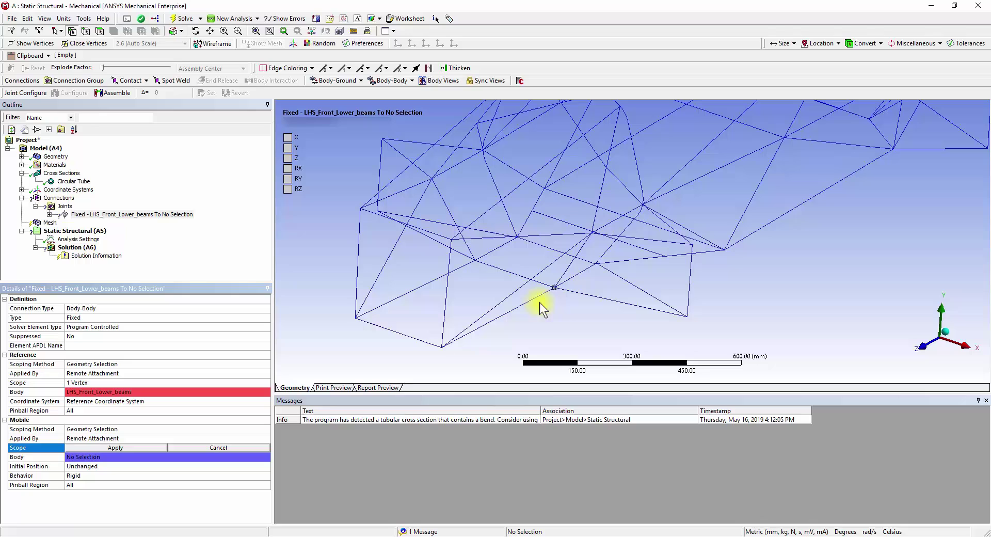
left_click(554, 288)
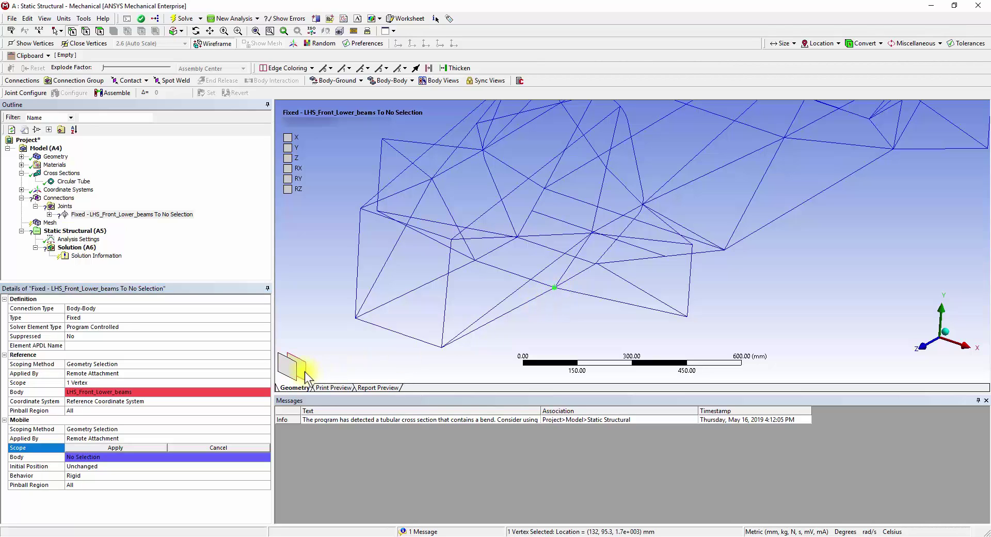
Apply the Chassis_beams vertex as the mobile side and set the joint type to Spherical.
left_click(151, 447)
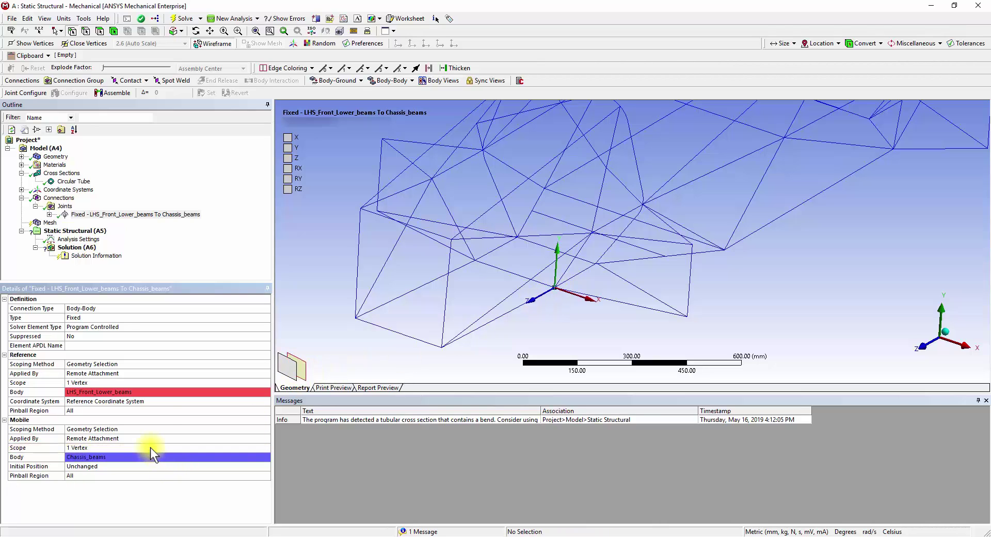
left_click(182, 317)
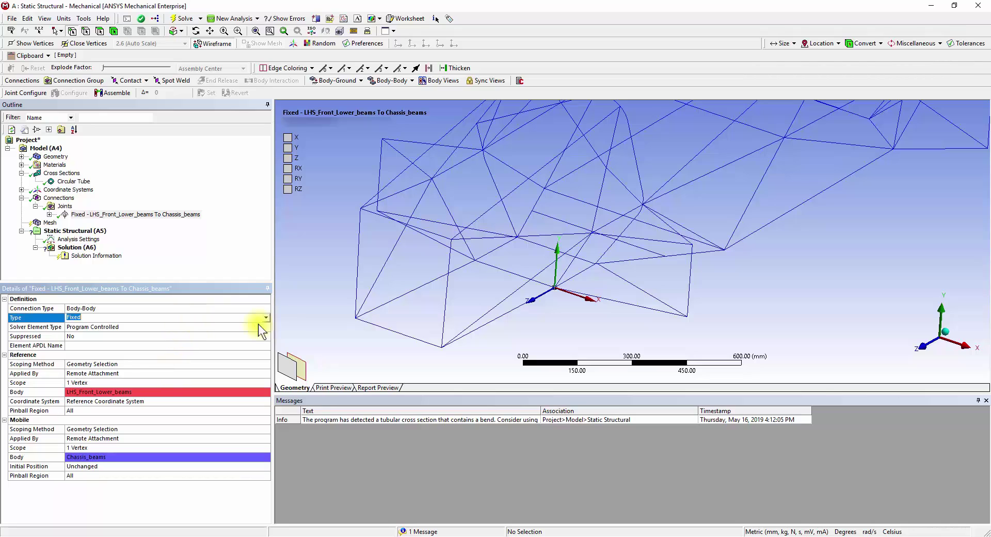
left_click(270, 320)
mouse_move(262, 342)
left_mouse_down()
mouse_move(263, 358)
mouse_move(262, 339)
left_mouse_up()
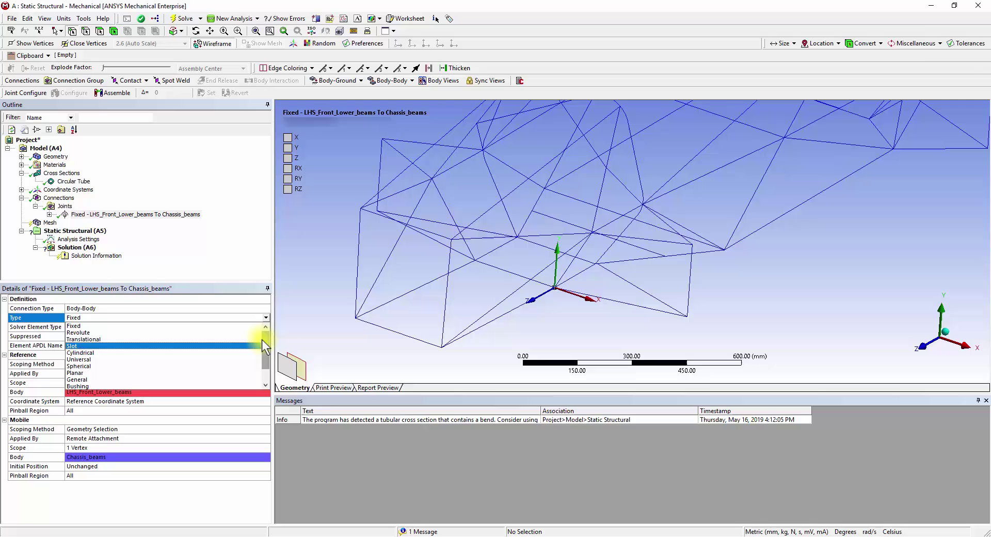
left_click(184, 365)
middle_click_drag(579, 338, 554, 338)
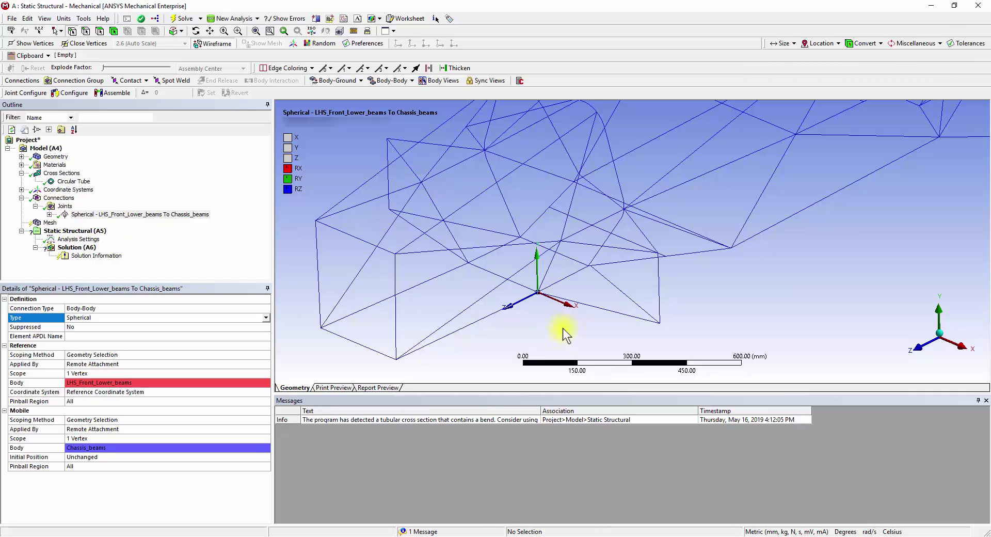
scroll(562, 327, "up", 1)
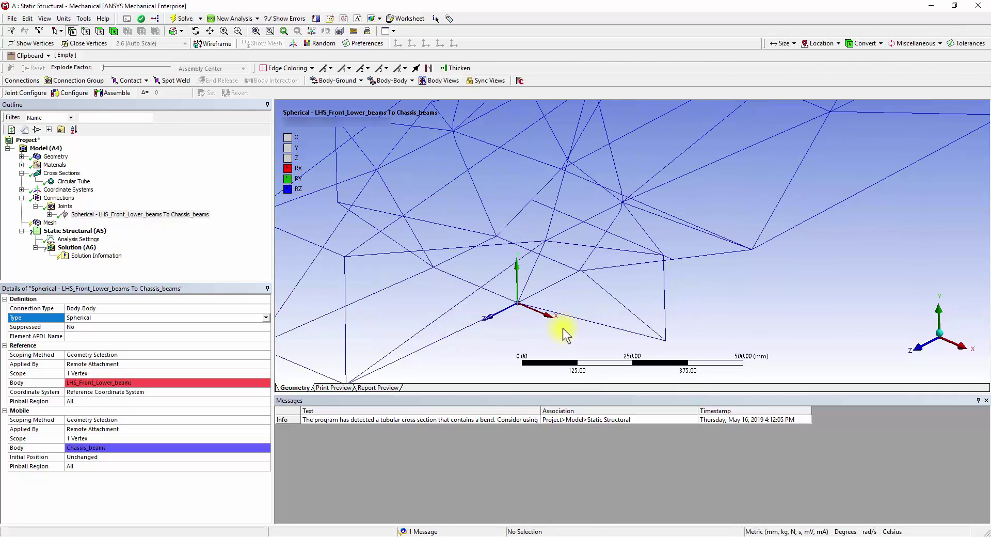
scroll(563, 327, "up", 1)
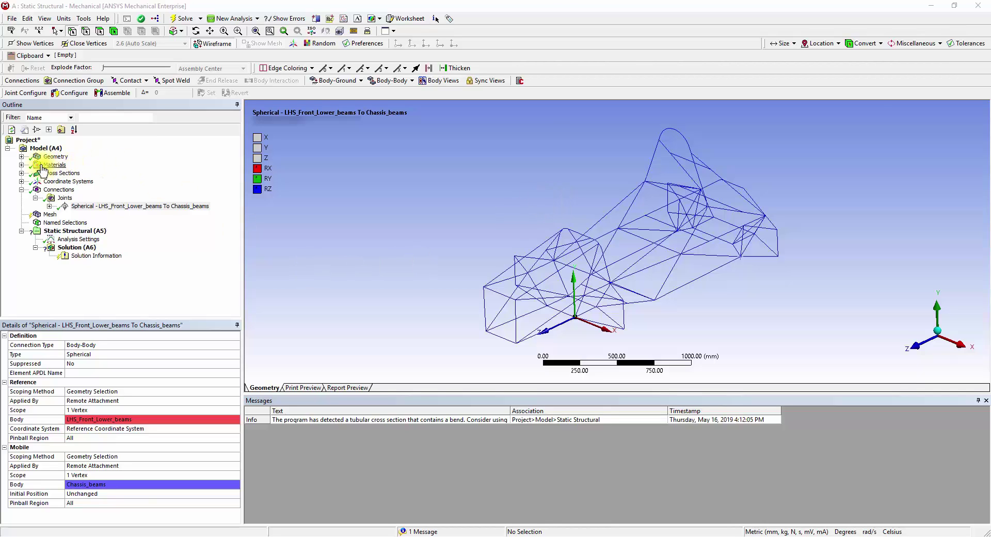
Hide the Chassis_beams body.
left_click(22, 156)
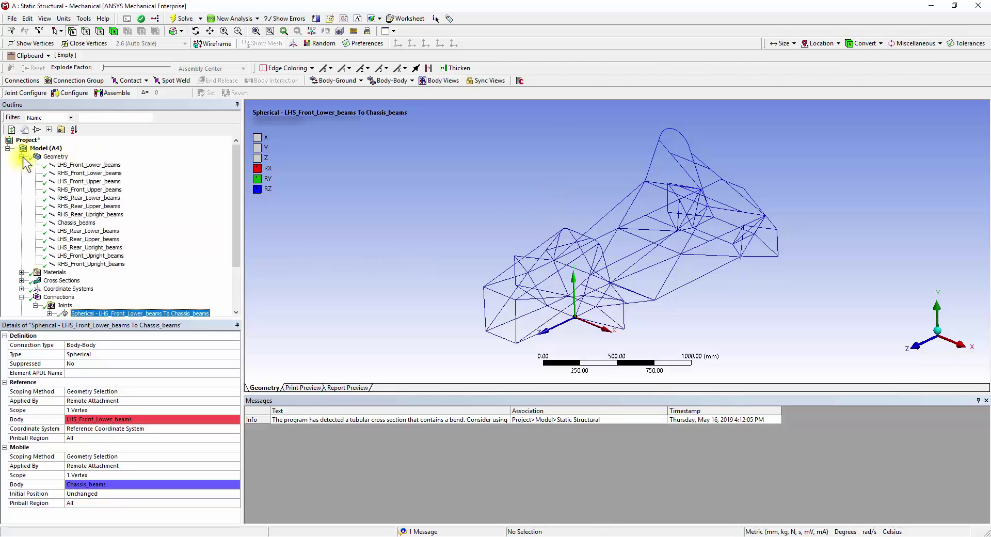
left_click(68, 222)
right_click(74, 219)
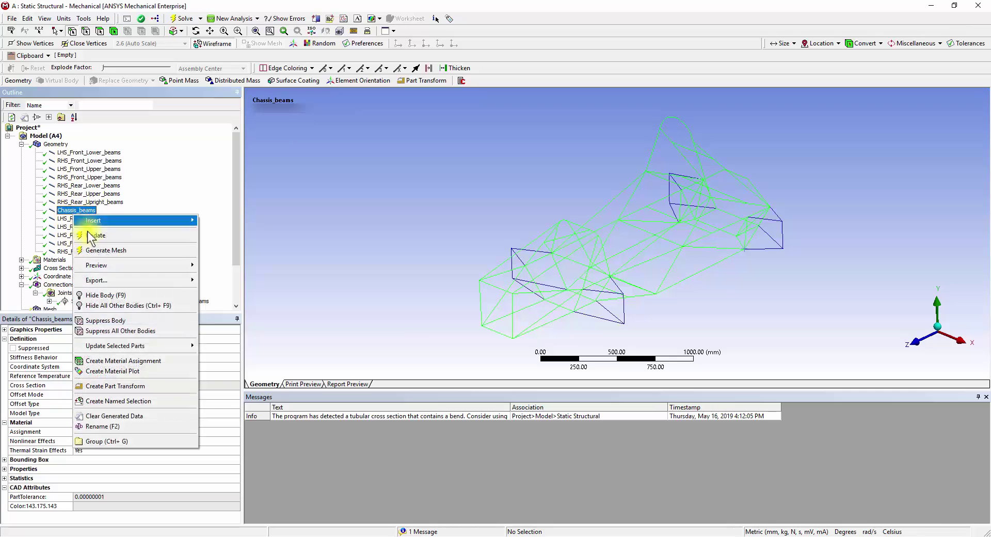
left_click(100, 294)
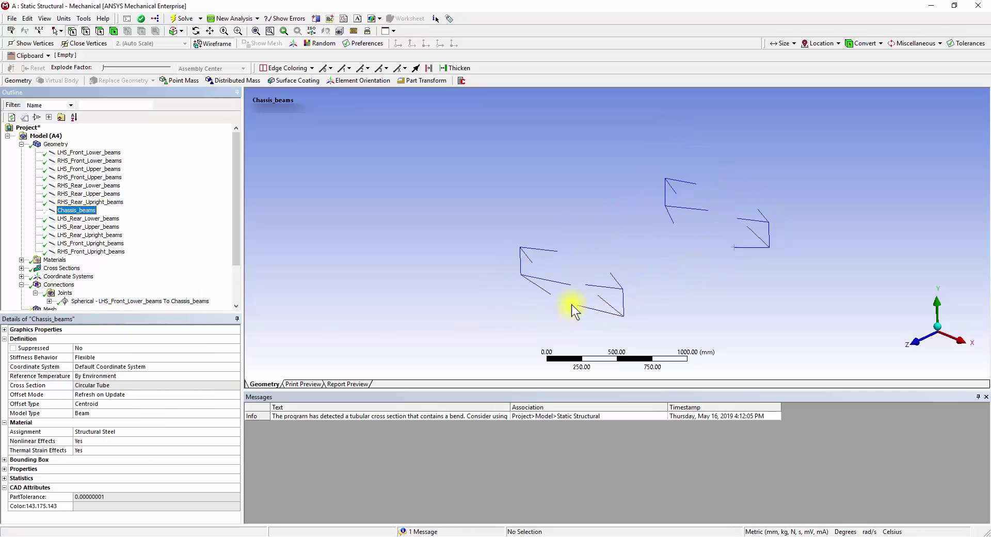
Select the 16 wishbone end vertices in the viewport.
left_click(519, 262)
left_click(545, 250, "ctrl")
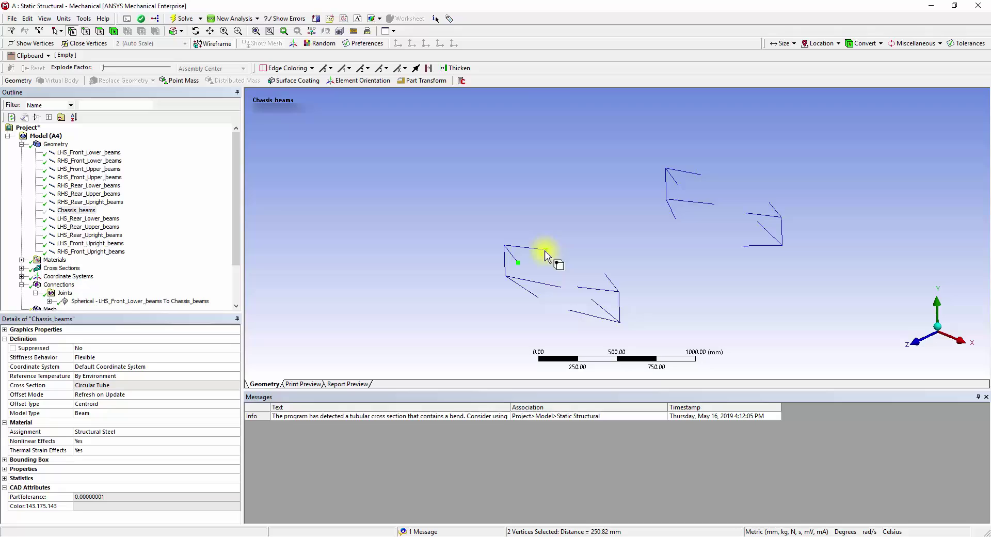
left_click(561, 286, "ctrl")
left_click(538, 298, "ctrl")
left_click(567, 309, "ctrl")
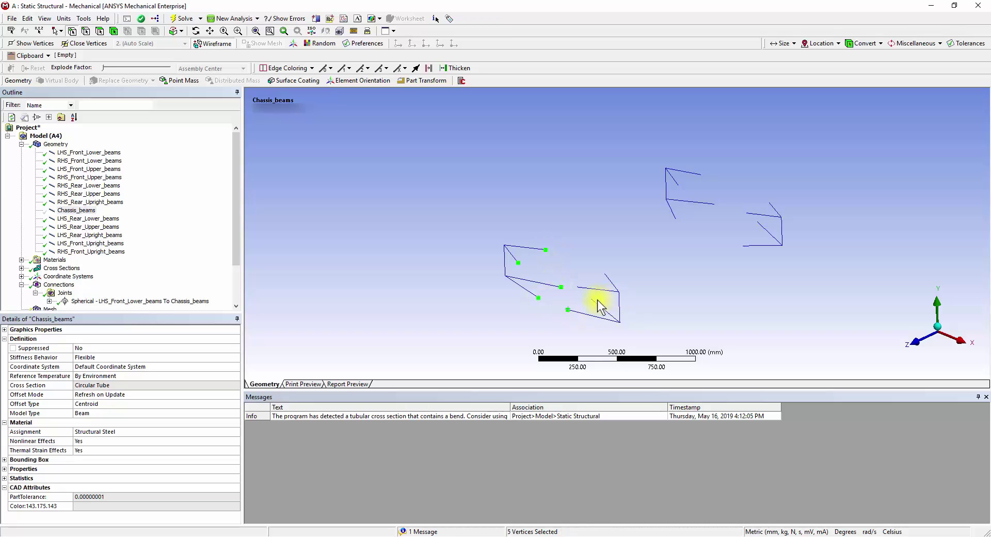
left_click(590, 299, "ctrl")
left_click(577, 287, "ctrl")
left_click(604, 273, "ctrl")
left_click(675, 219, "ctrl")
left_click(714, 203, "ctrl")
left_click(701, 174, "ctrl")
left_click(678, 184, "ctrl")
left_click(746, 212, "ctrl")
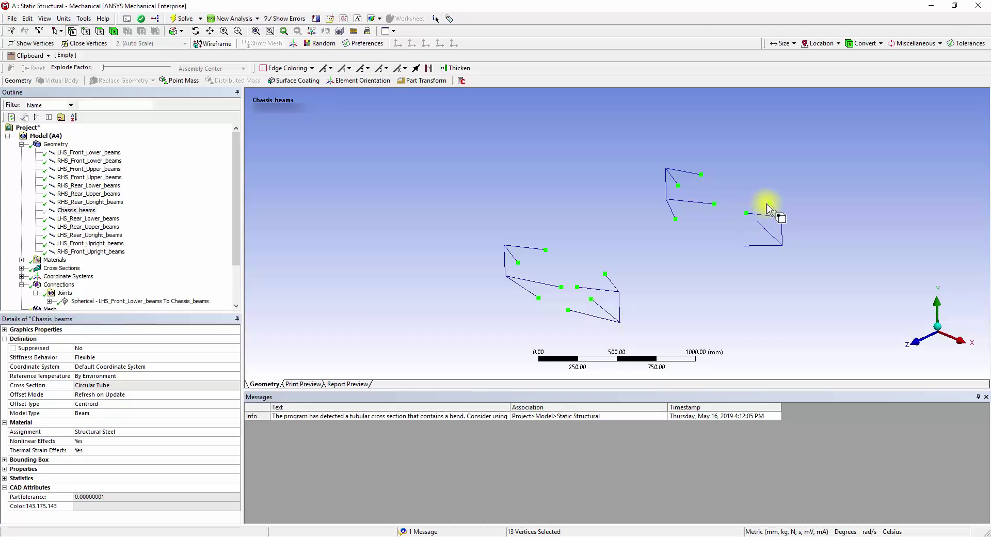
left_click(769, 202, "ctrl")
left_click(742, 245, "ctrl")
left_click(757, 222, "ctrl")
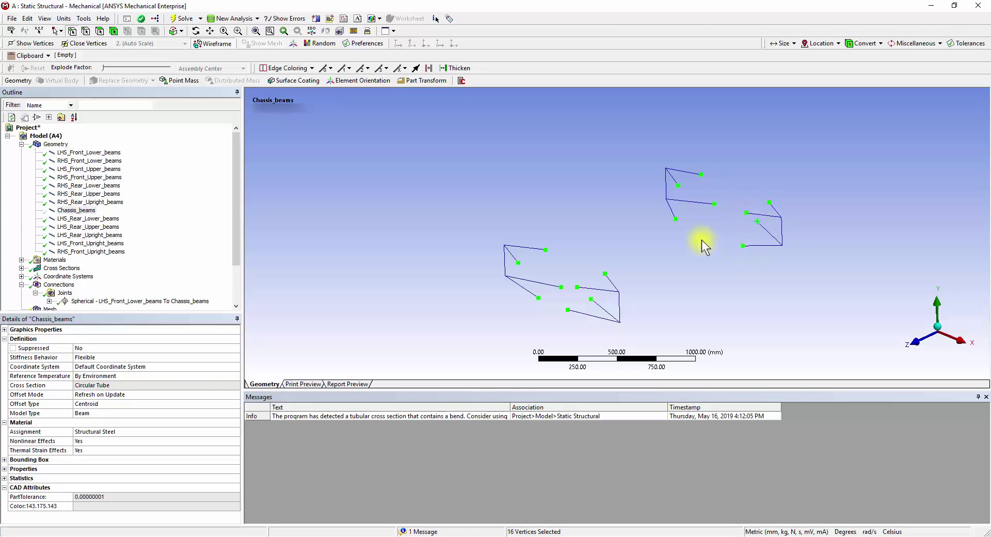
Create a named selection 'Wishbone_Vertices' from the picked vertices.
right_click(648, 193)
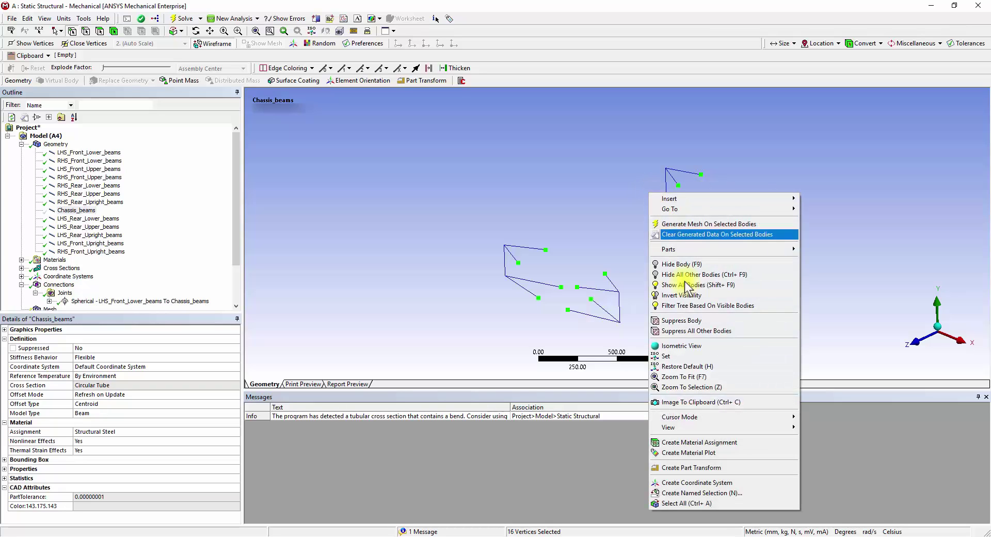
left_click(708, 491)
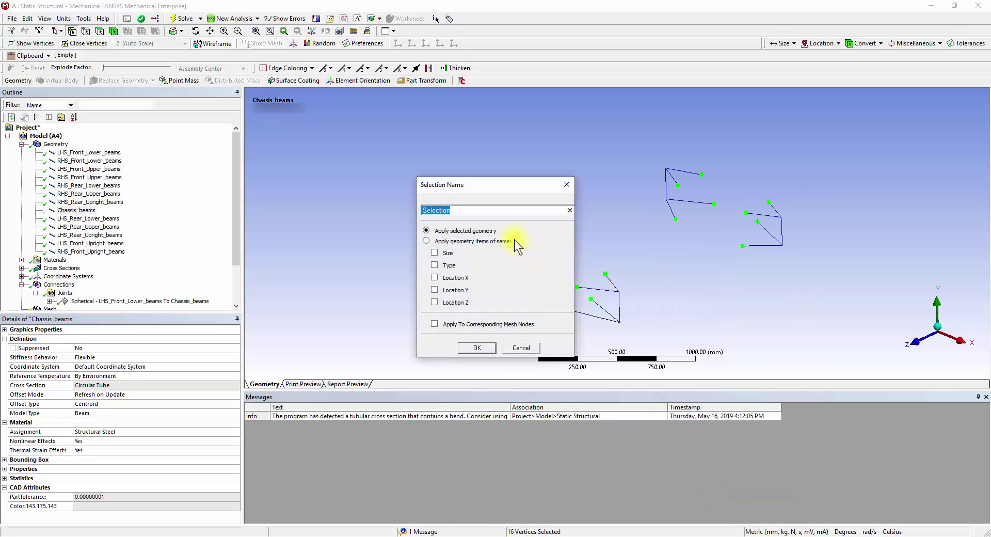
type("Wishbone_Vertices")
left_click(477, 347)
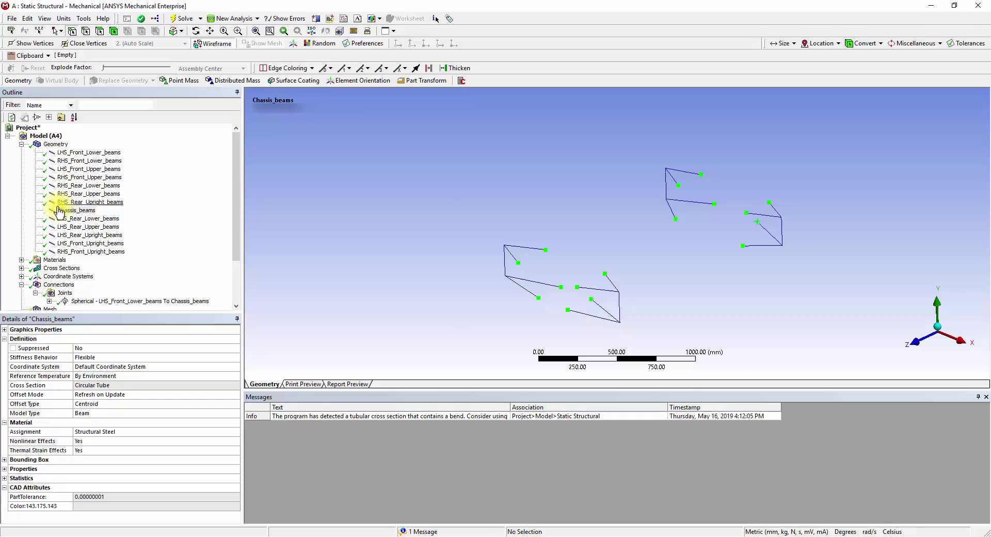
left_click(21, 144)
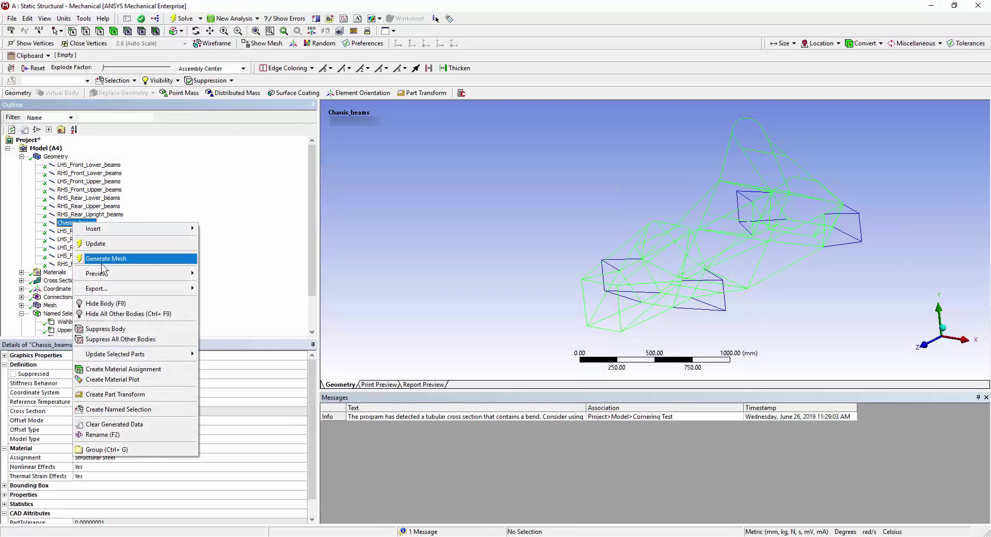
Hide Chassis_beams and review the Wishbone_Vertices named selection.
left_click(103, 302)
middle_click_drag(632, 301, 655, 300)
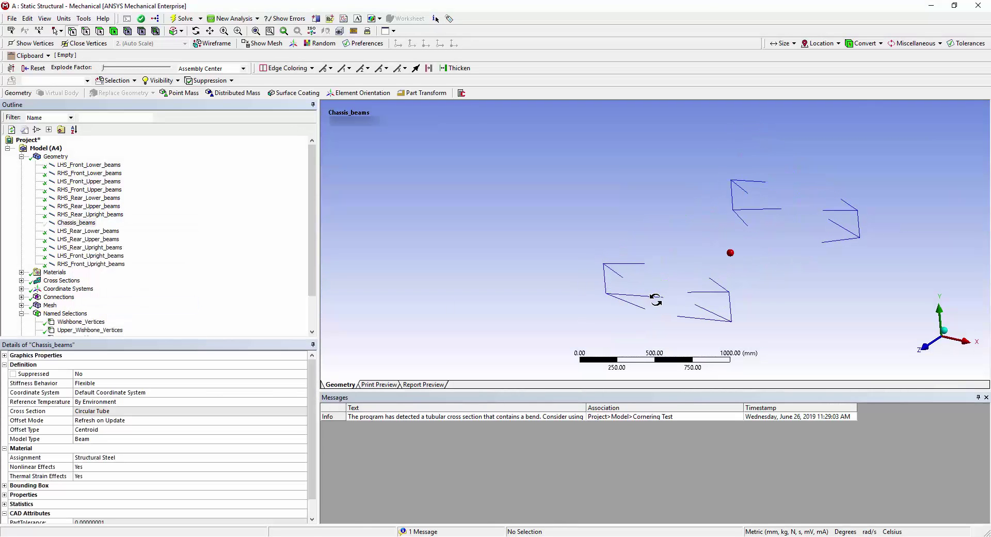
scroll(196, 320, "down", 2)
left_click(83, 281)
middle_click_drag(487, 289, 501, 287)
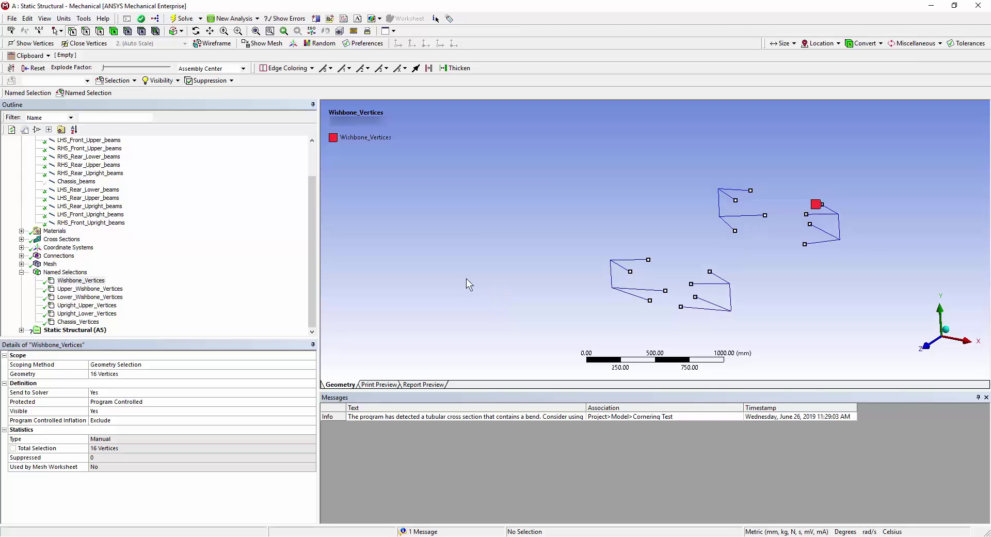
Hide the four upright beams and review the Upper and Lower wishbone vertex selections.
left_click(95, 223)
left_click(96, 214, "ctrl")
left_click(96, 206, "ctrl")
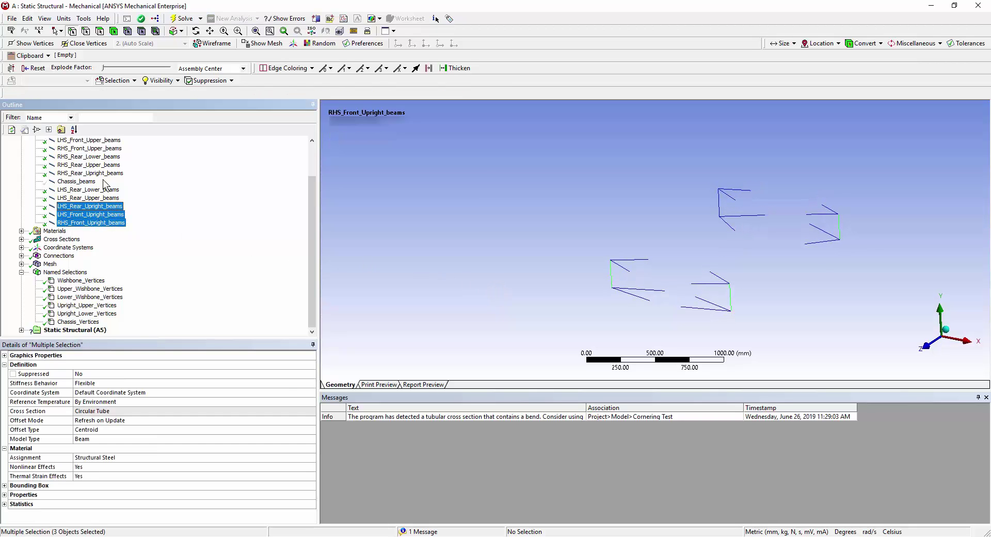
left_click(103, 174, "ctrl")
right_click(103, 178)
left_click(123, 240)
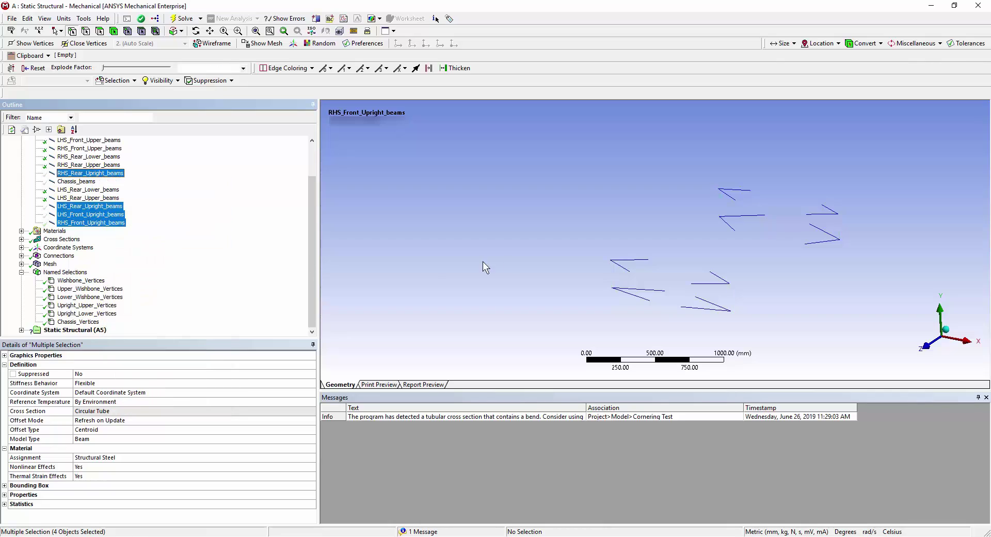
left_click(118, 290)
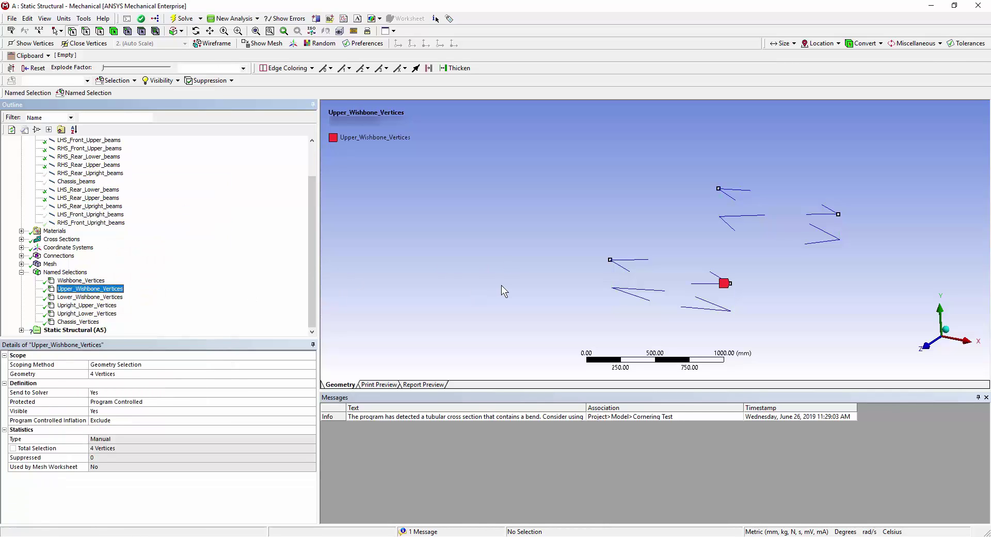
left_click(122, 298)
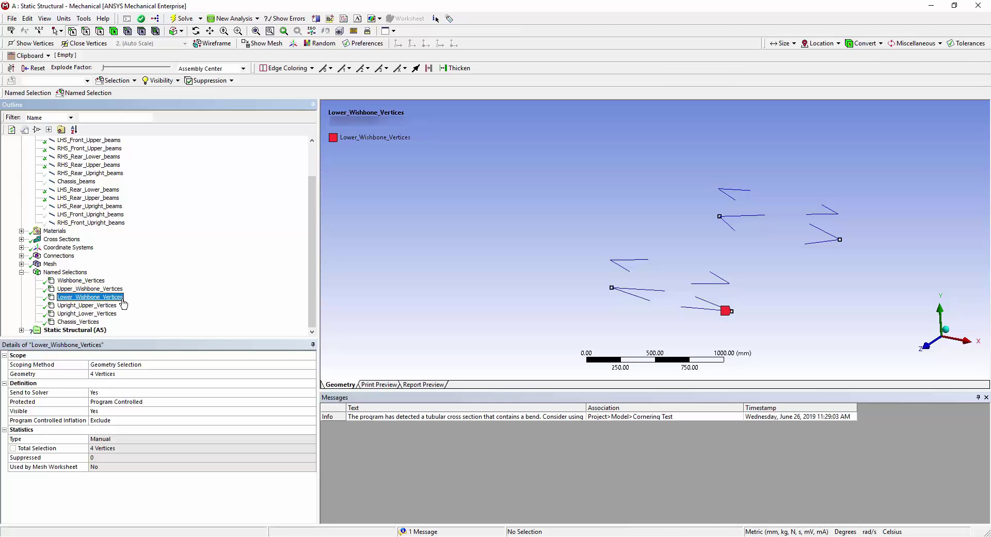
Invert visibility and review the Upright_Upper, Upright_Lower and Chassis_Vertices selections.
right_click(493, 248)
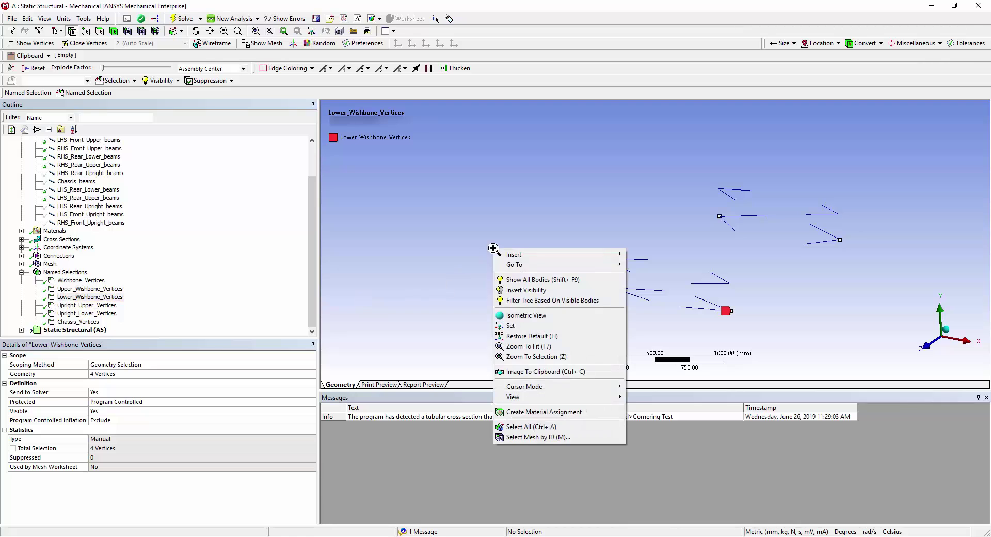
left_click(514, 291)
middle_click_drag(515, 293, 550, 293)
left_click(109, 307)
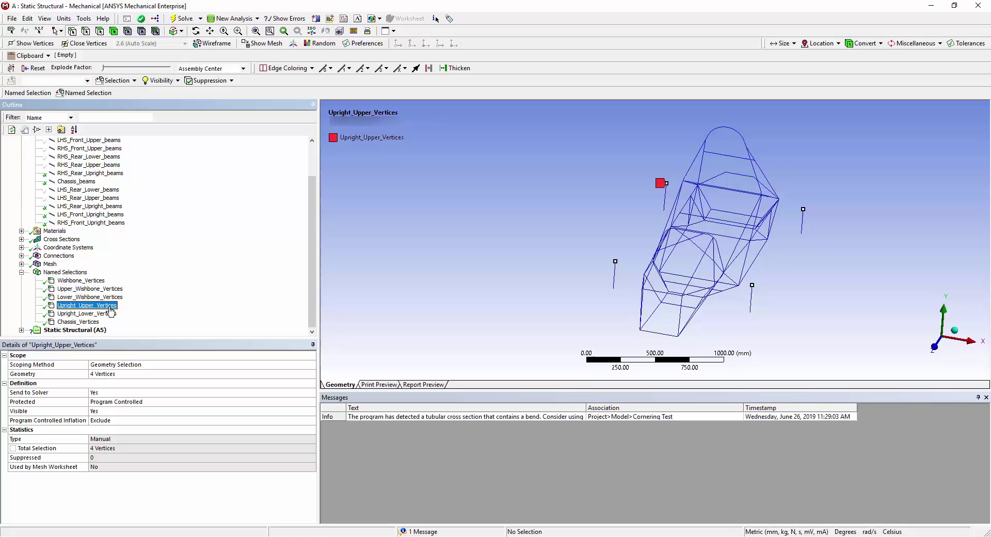
left_click(115, 314)
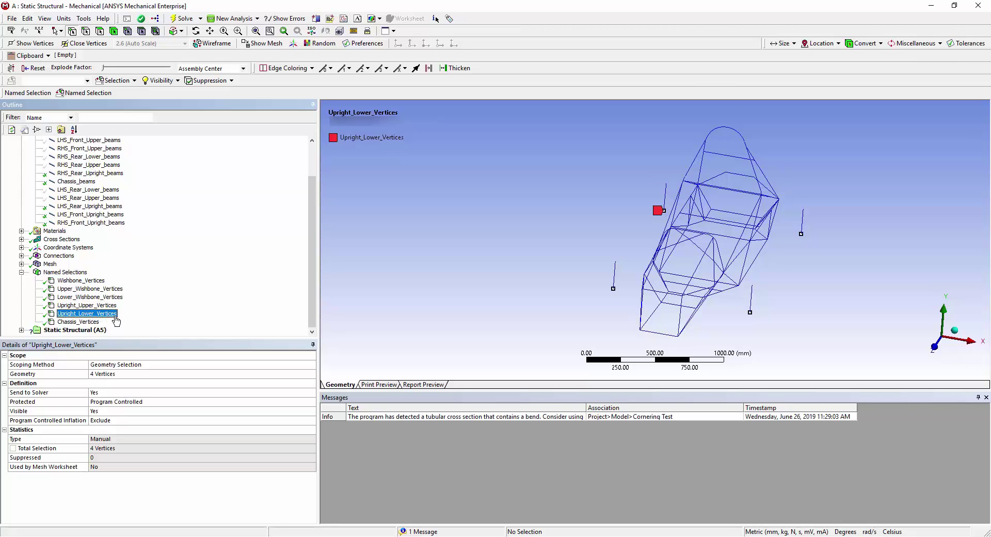
middle_click_drag(507, 302, 528, 300)
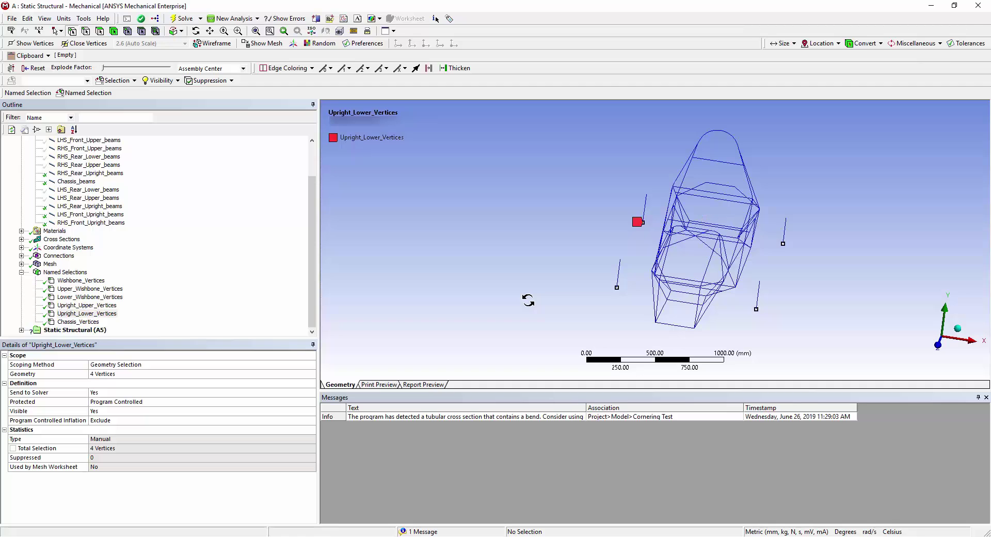
left_click(79, 321)
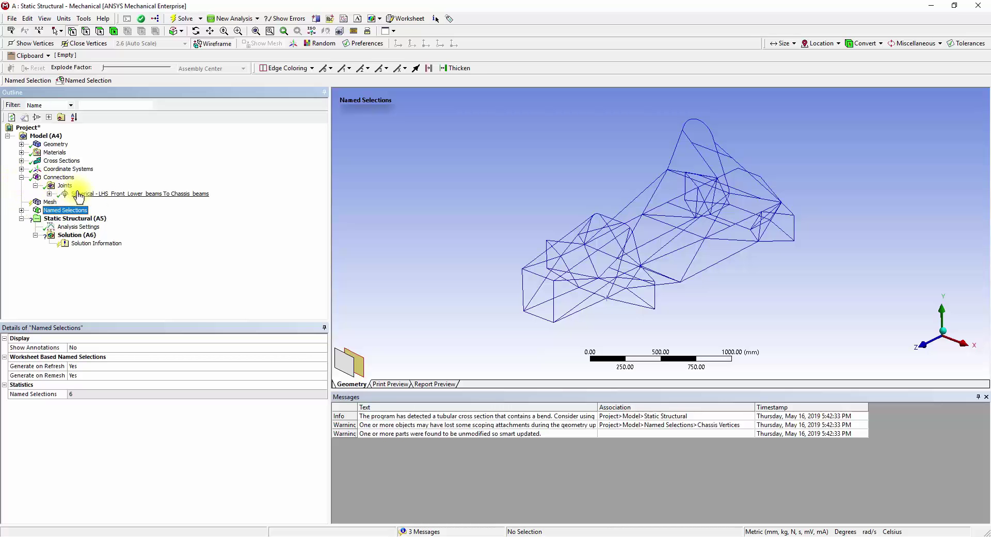
Set the Object Generator to copy the Spherical joint from Wishbone_Vertices to Chassis_Vertices, maximum 5 mm.
left_click(88, 193)
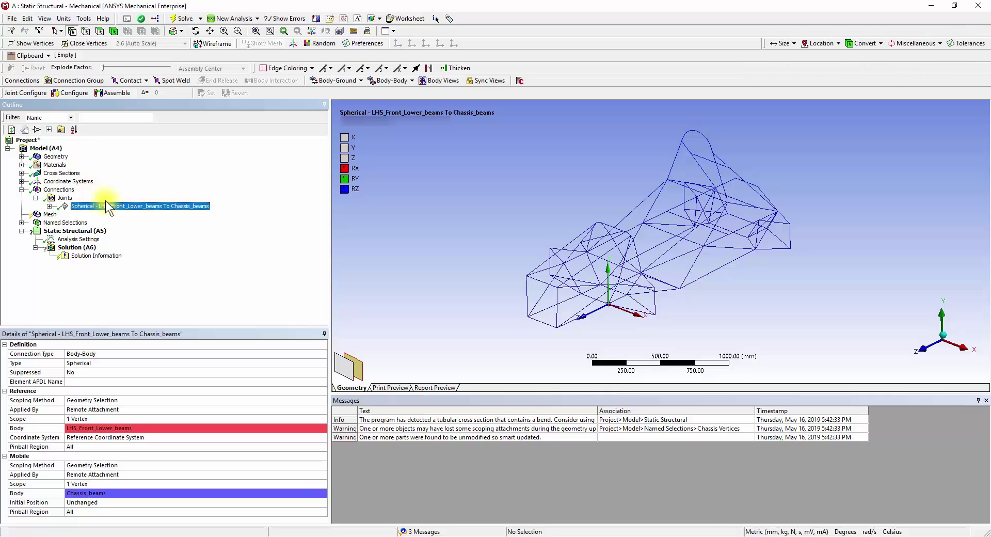
left_click(156, 18)
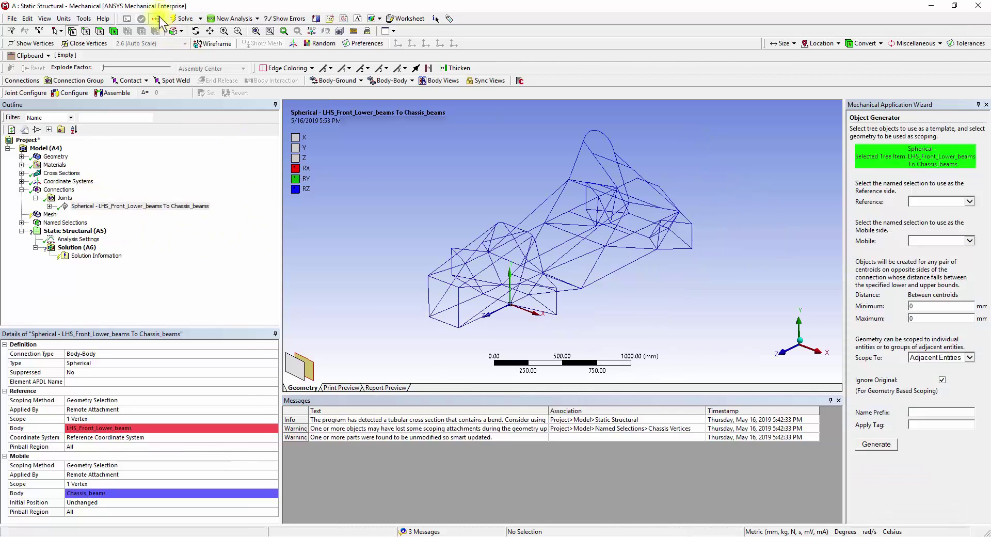
left_click(946, 203)
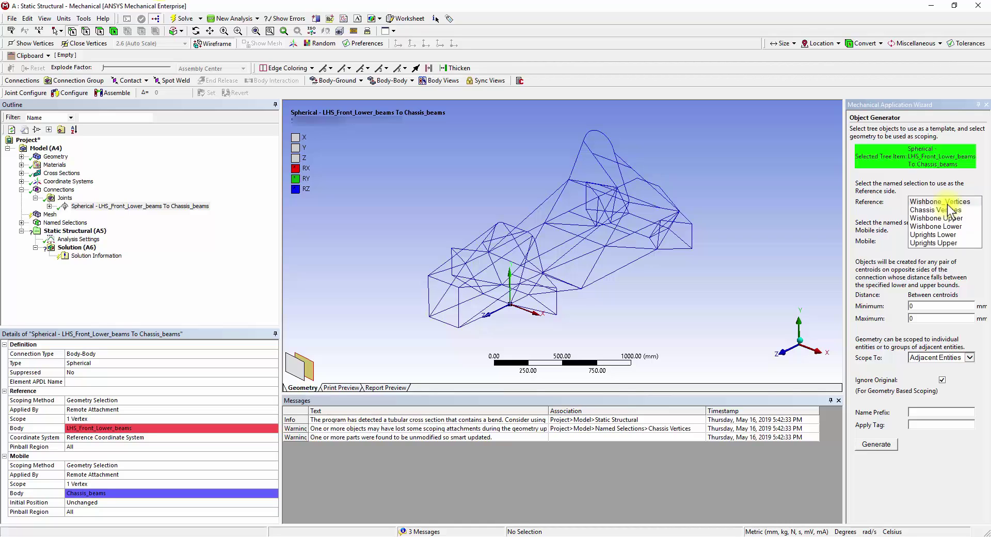
left_click(946, 202)
left_click(943, 241)
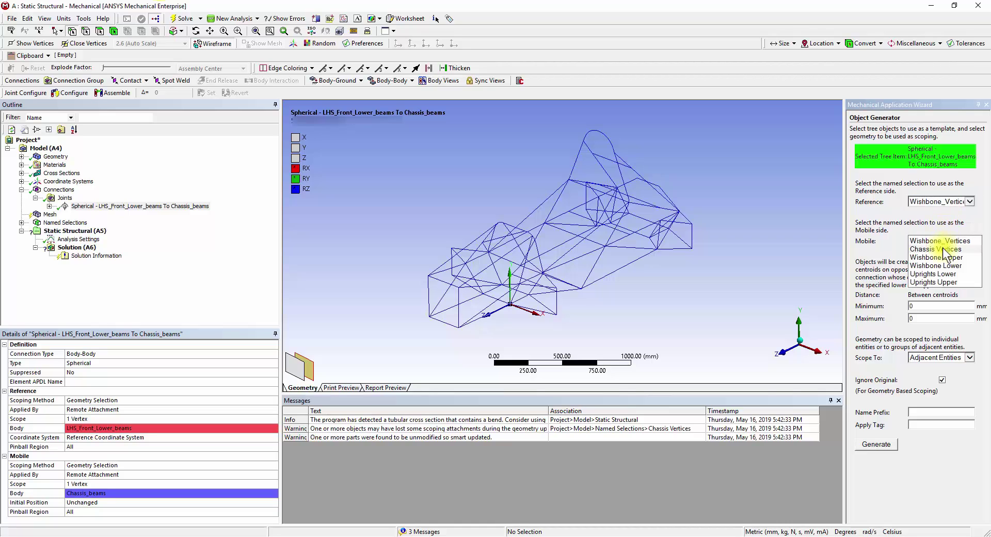
left_click(944, 250)
left_click(928, 318)
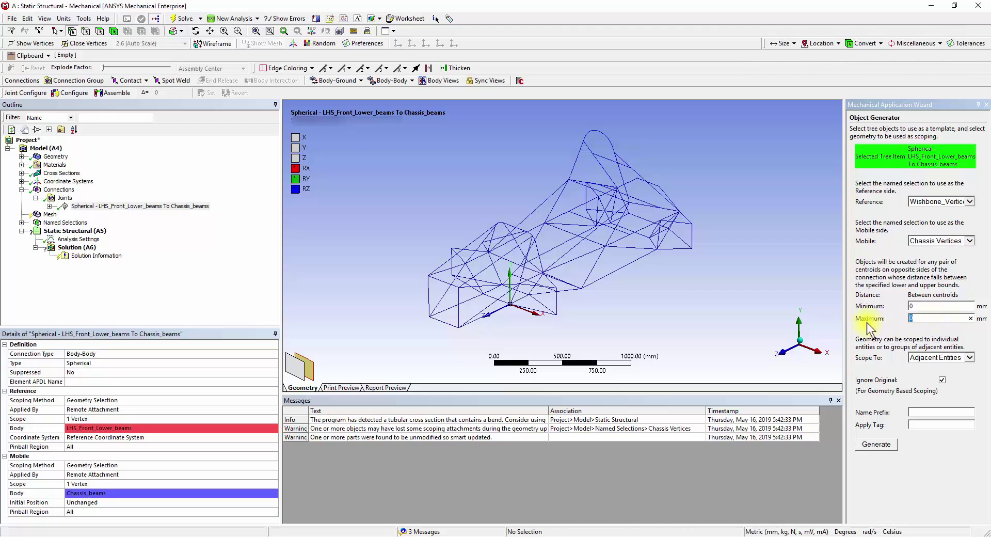
type("5")
Generate the 15 spherical lower-beam joints from the template, then select them all for review.
left_click(893, 447)
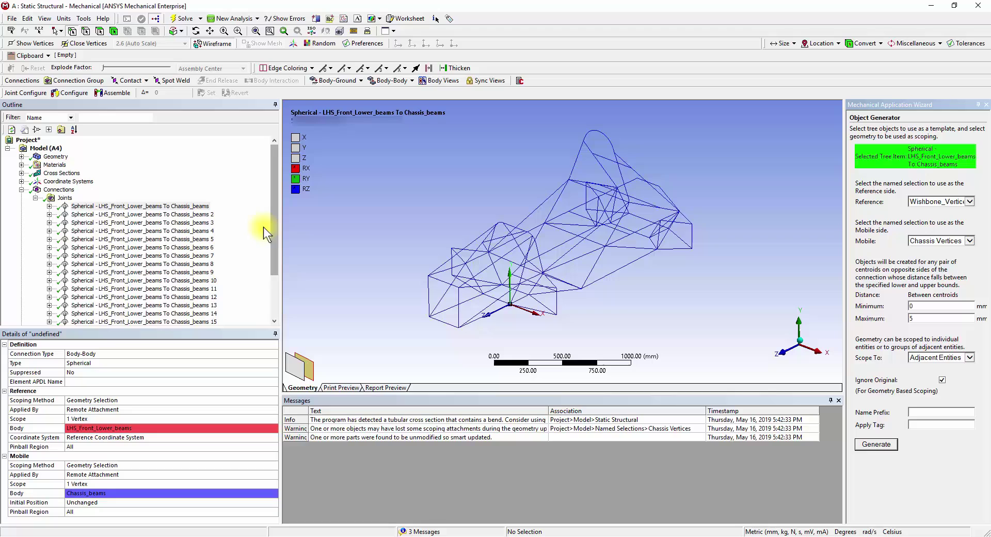
left_click_drag(272, 233, 271, 259)
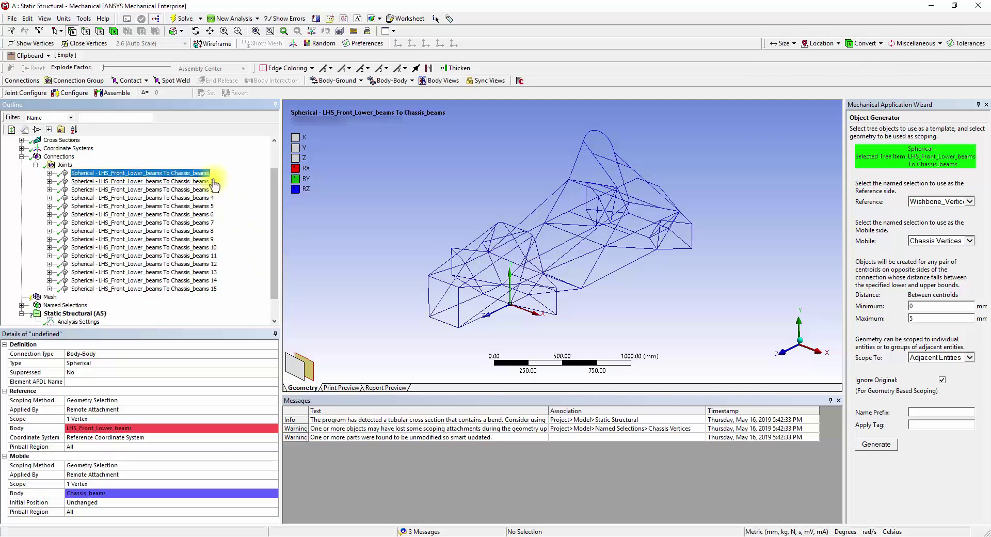
left_click(207, 289, "shift")
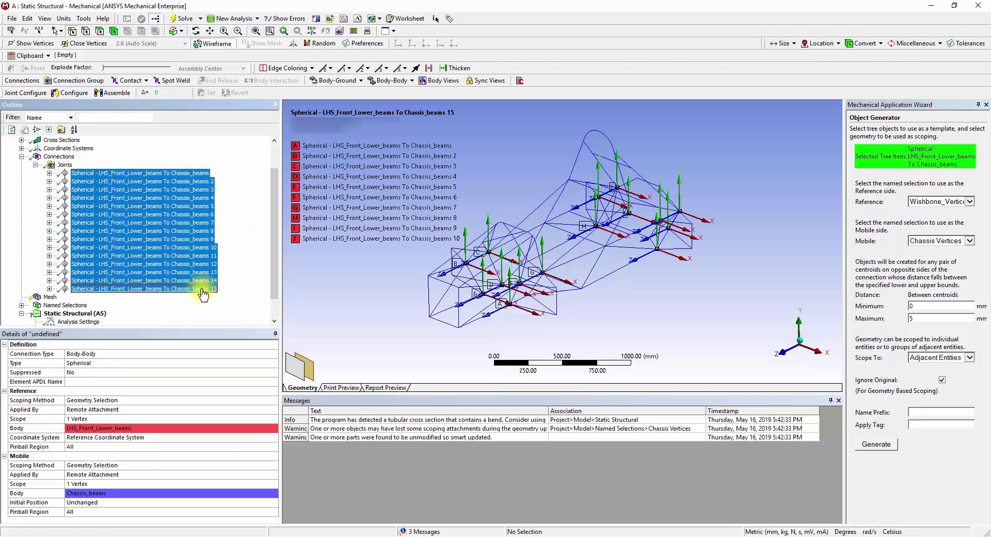
middle_click_drag(461, 323, 465, 313)
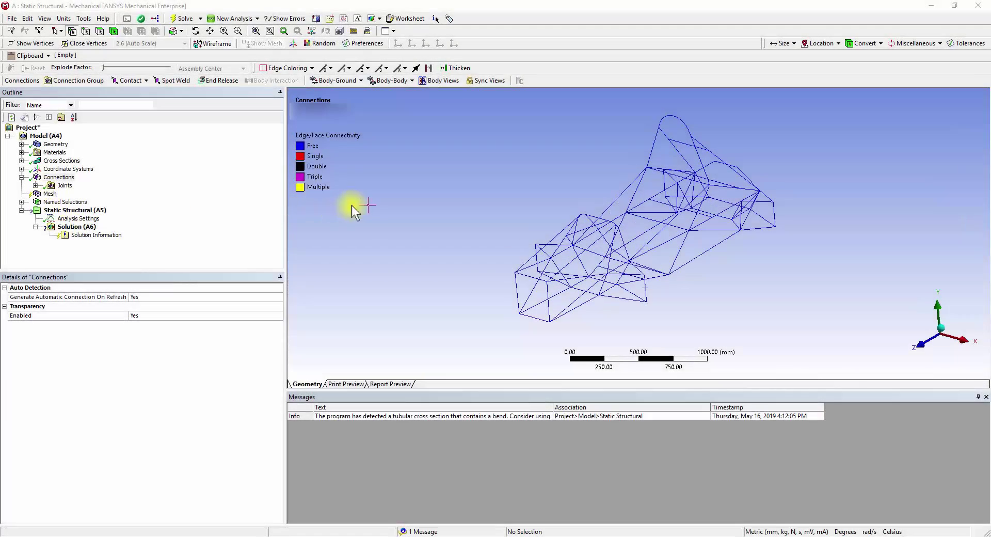
Expand the Joints folder, select all 24 joints and change their reference attachment setting.
left_click(35, 185)
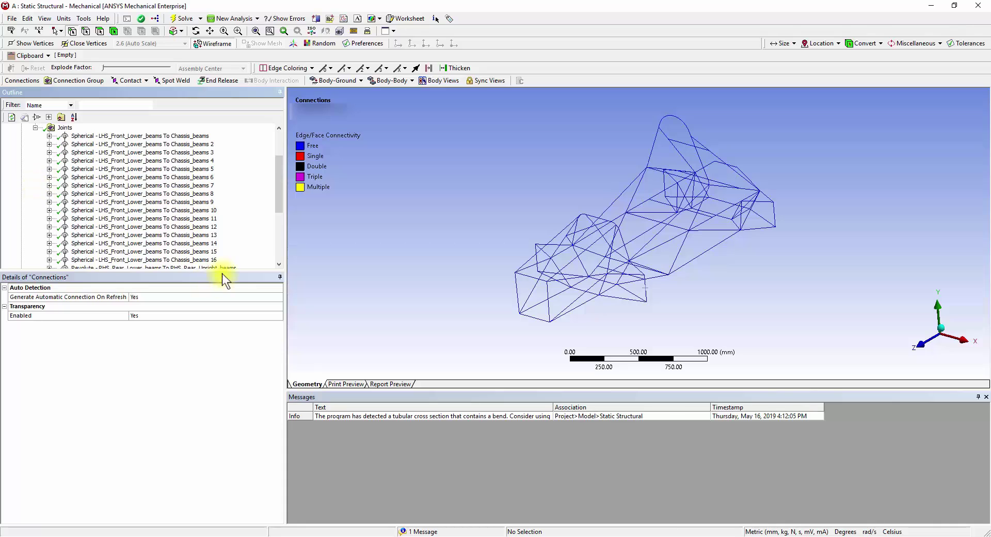
left_click_drag(222, 273, 223, 274)
left_click_drag(217, 390, 219, 395)
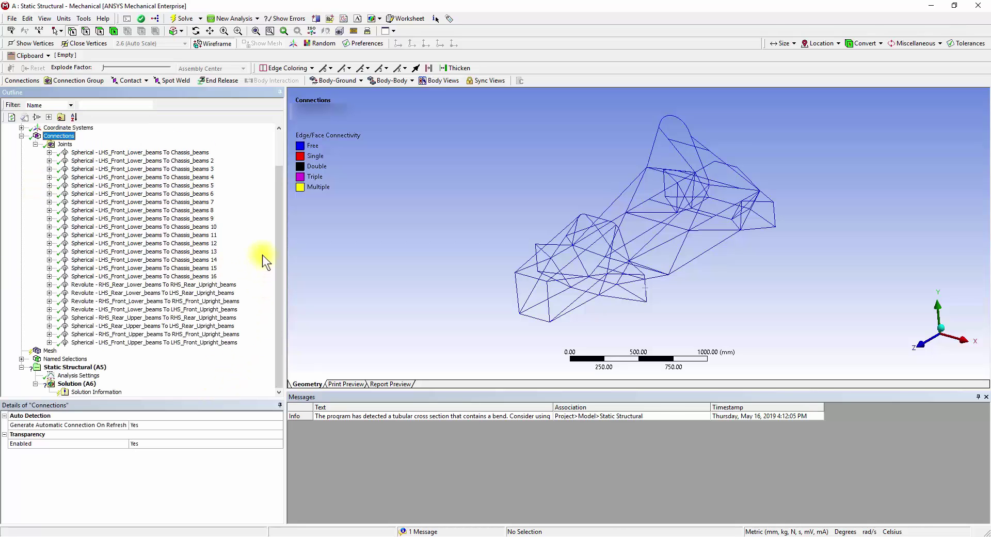
left_click(166, 153)
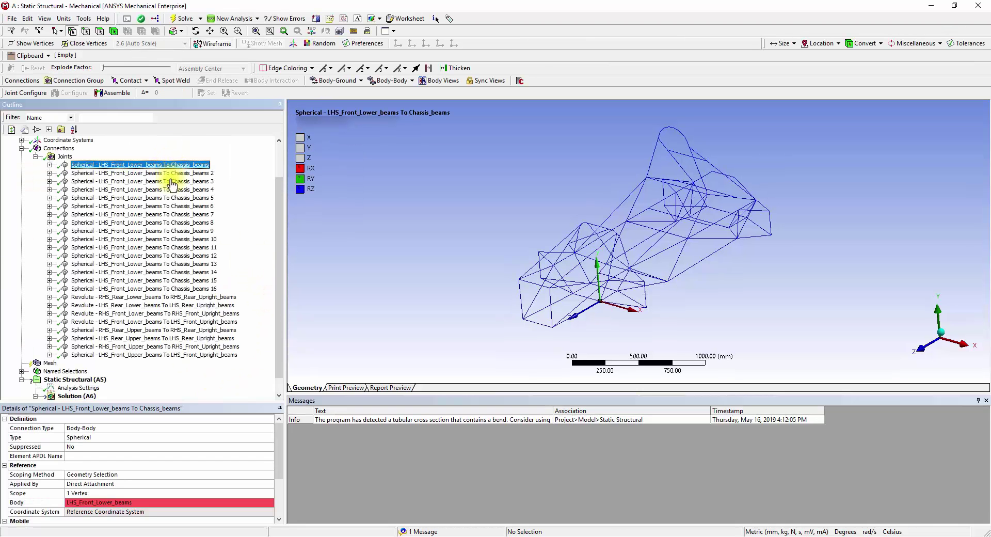
left_click(176, 354, "shift")
left_click_drag(216, 400, 222, 328)
left_click(128, 407)
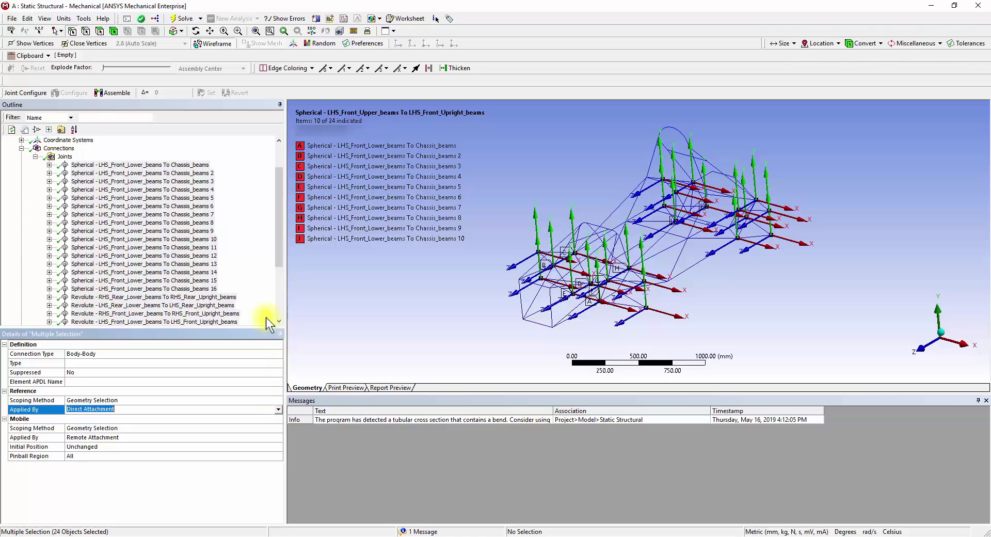
left_click(271, 302)
Select the 16 lower spherical joints and orbit the model to inspect them.
left_click(194, 165)
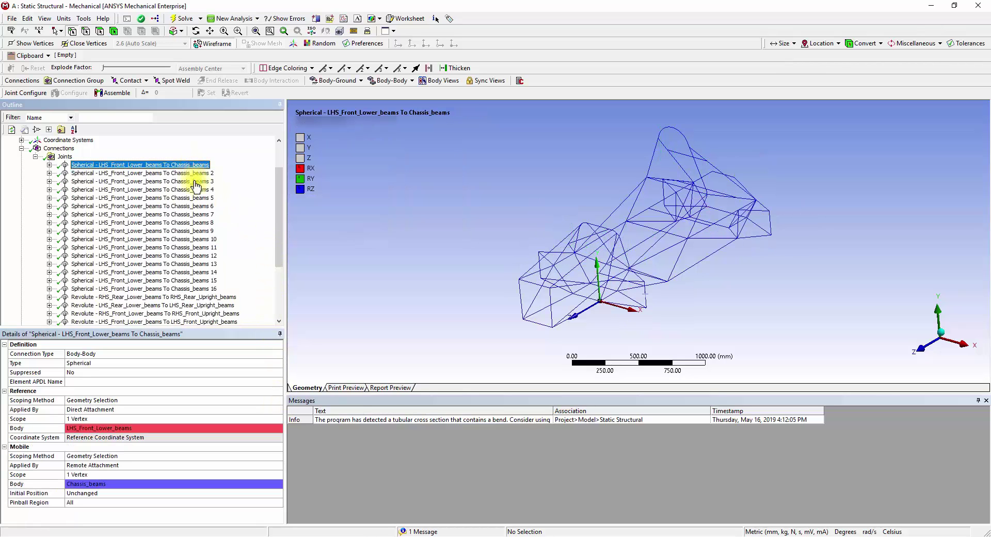
left_click(196, 289, "shift")
mouse_move(582, 303)
middle_mouse_down()
mouse_move(579, 283)
mouse_move(585, 299)
mouse_move(592, 287)
middle_mouse_up()
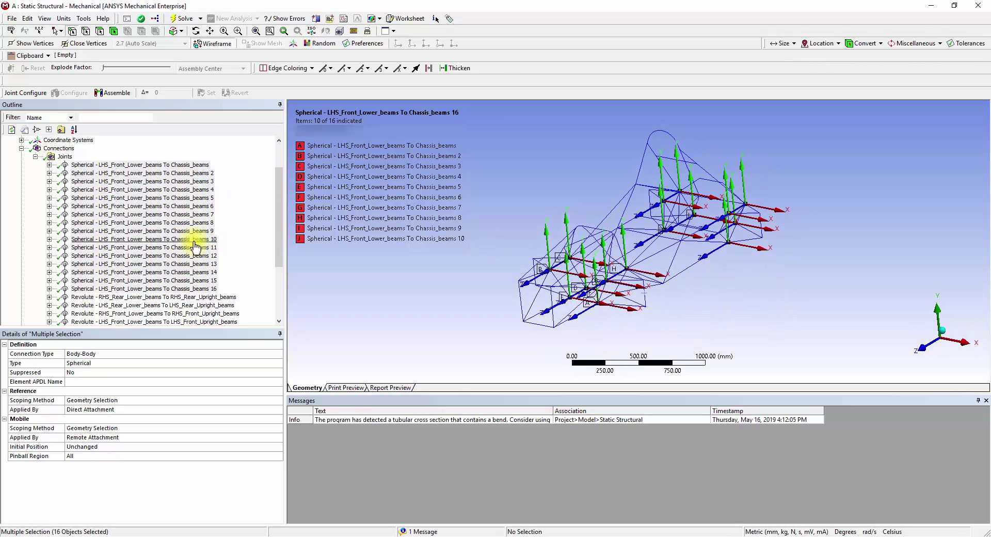
left_click(227, 269)
Select the four revolute joints and check their placement on the frame.
left_click(210, 298)
scroll(209, 299, "down", 2)
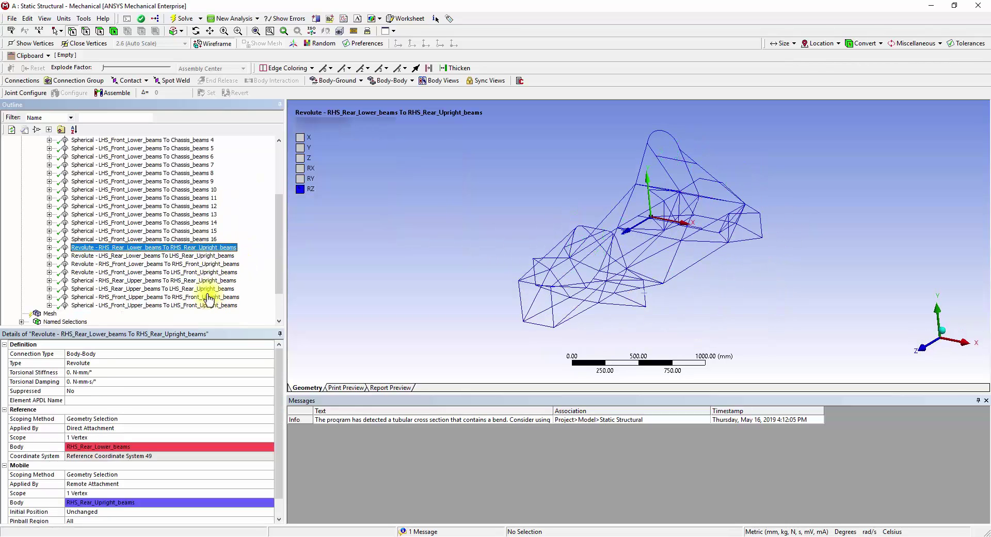
left_click(201, 271, "shift")
middle_click_drag(460, 283, 482, 290)
Select the four upper spherical joints, inspect them, then view the Joints folder overview.
left_click(152, 281)
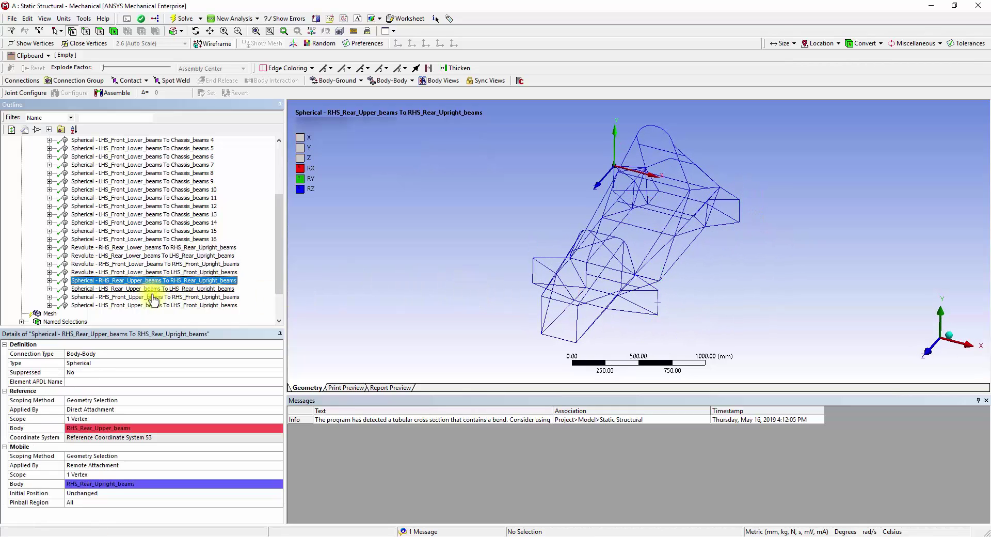
left_click(154, 305, "shift")
middle_click_drag(491, 334, 482, 326)
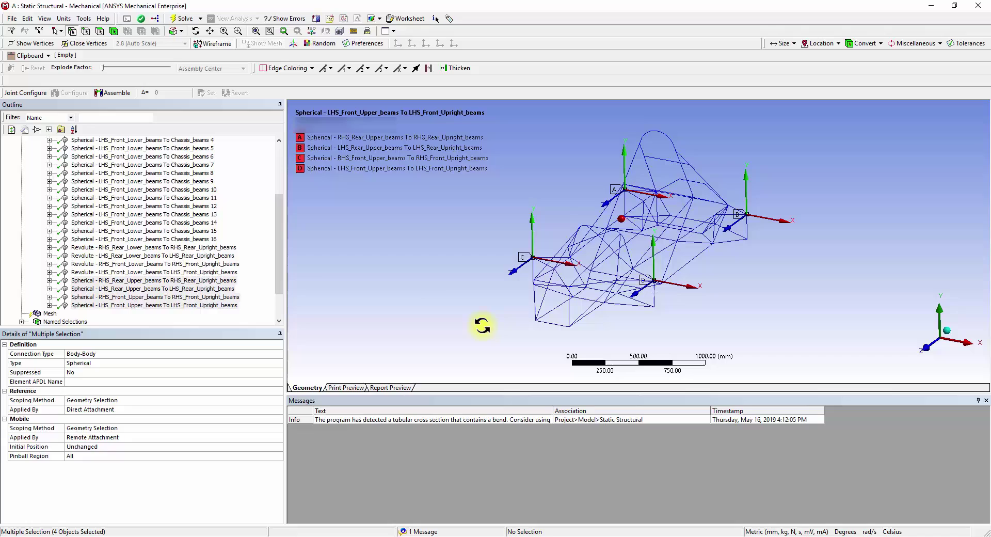
scroll(261, 295, "up", 4)
left_click(34, 197)
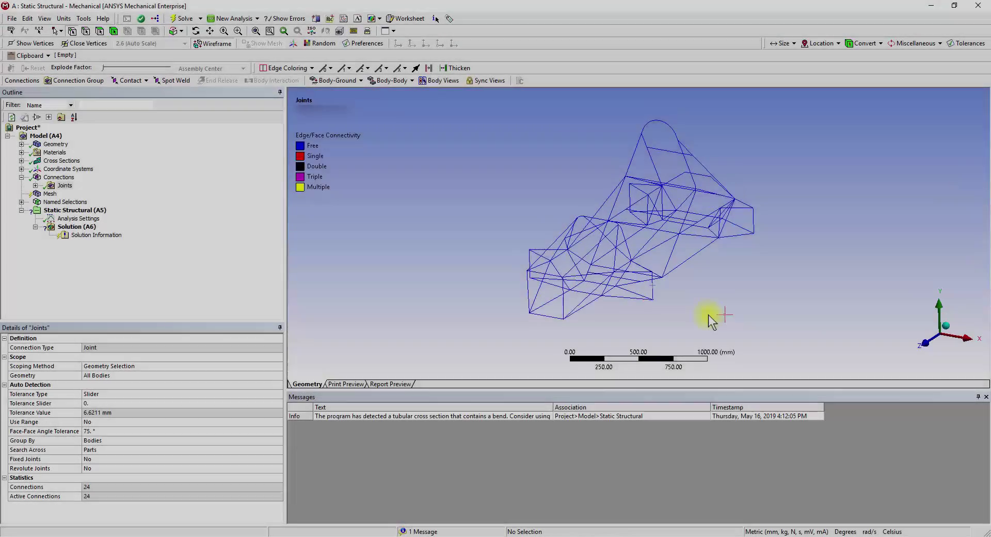
Insert a new spring connection under Connections.
scroll(711, 319, "up", 3)
middle_click_drag(675, 316, 677, 290, "ctrl")
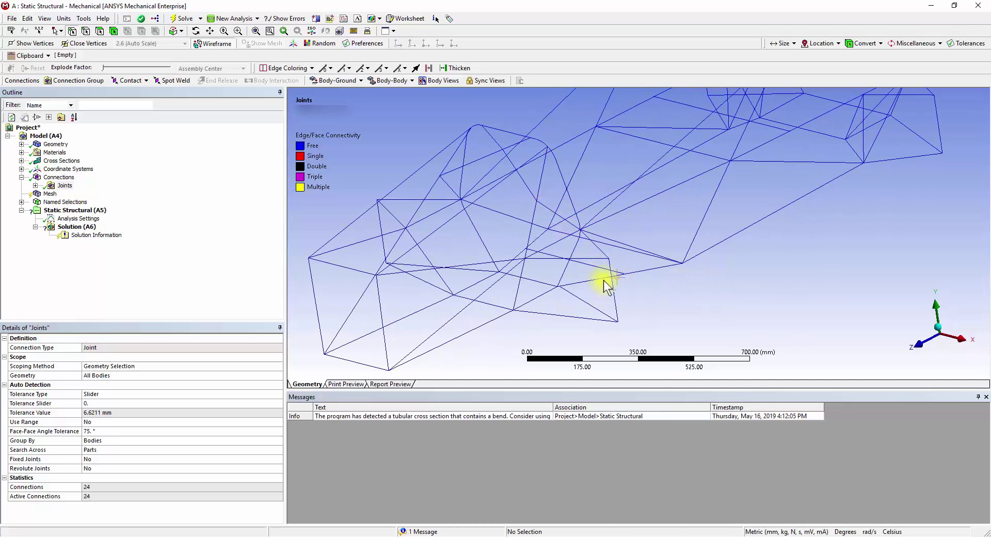
left_click(58, 177)
right_click(62, 178)
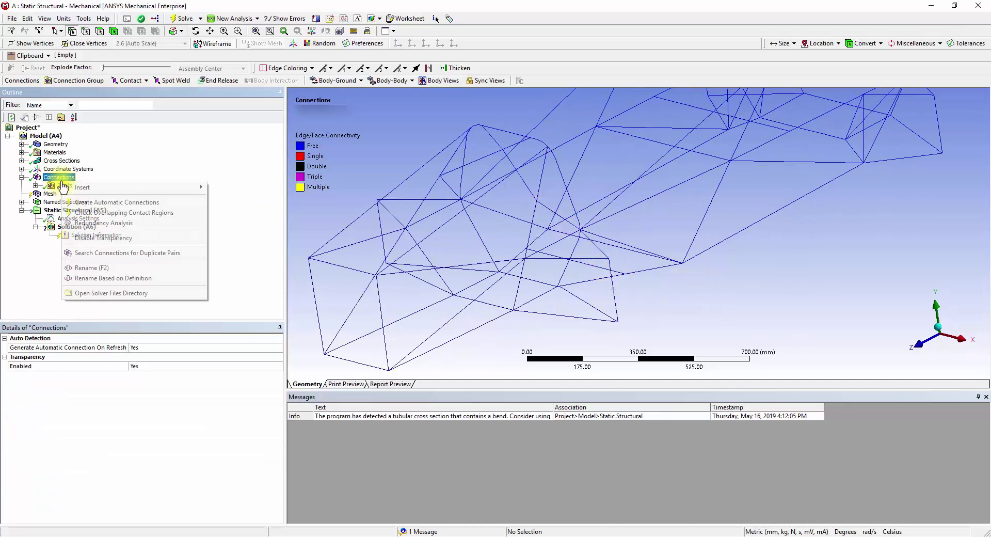
mouse_move(79, 189)
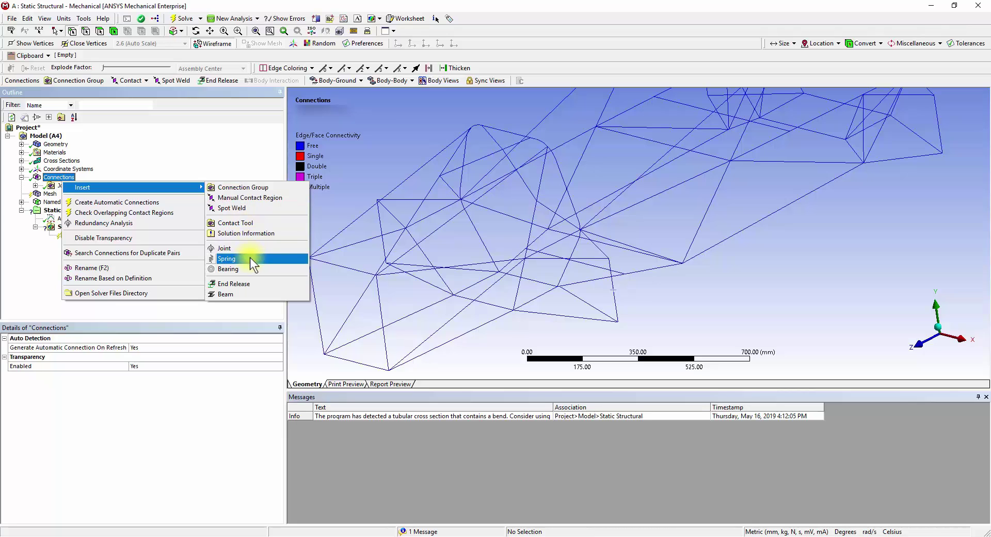
left_click(250, 258)
left_click_drag(282, 380, 296, 435)
Scope the spring's reference to an LHS_Front_Upright_beams vertex and mobile to a Chassis_beams vertex.
left_click(107, 376)
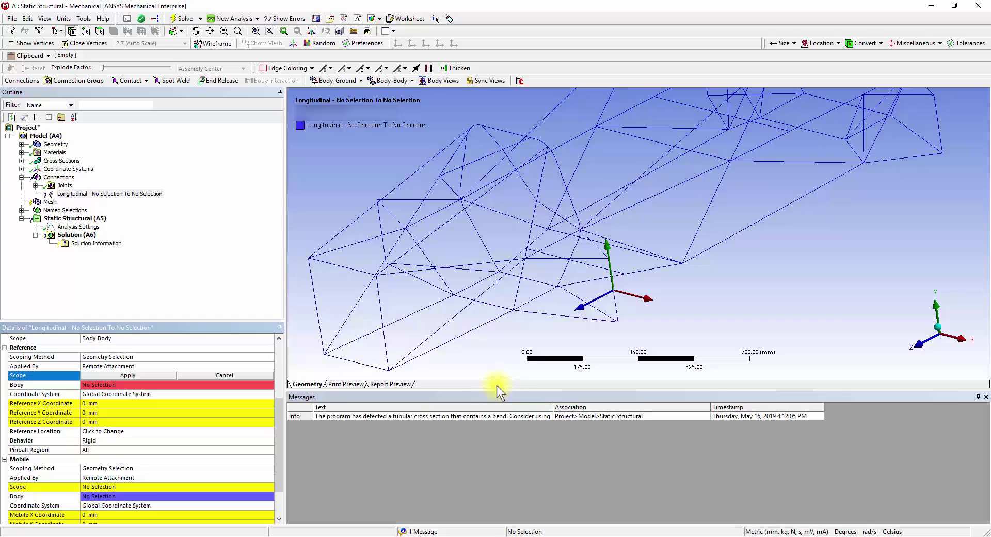
left_click(608, 291)
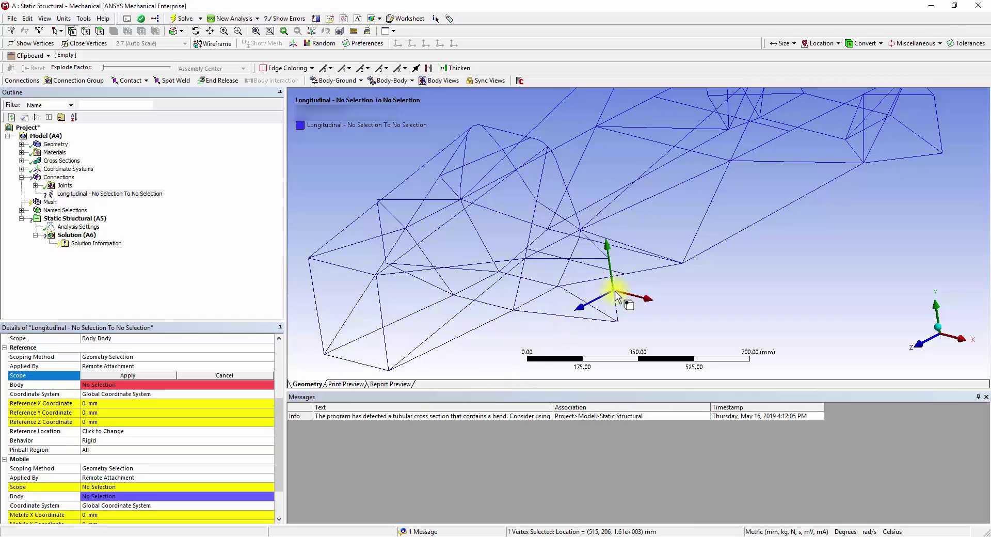
left_click(143, 376)
left_click_drag(277, 408, 275, 452)
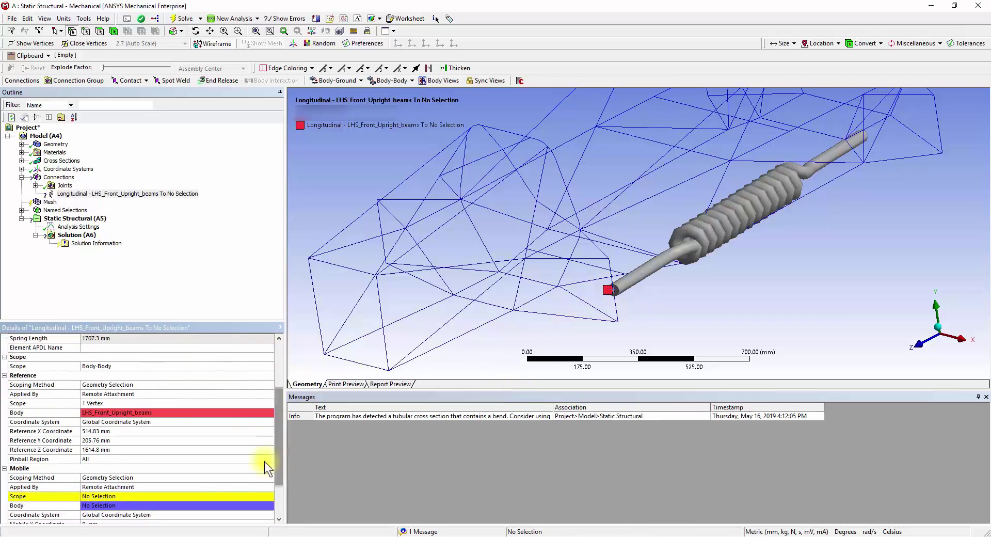
left_click(148, 495)
middle_click_drag(541, 274, 537, 261)
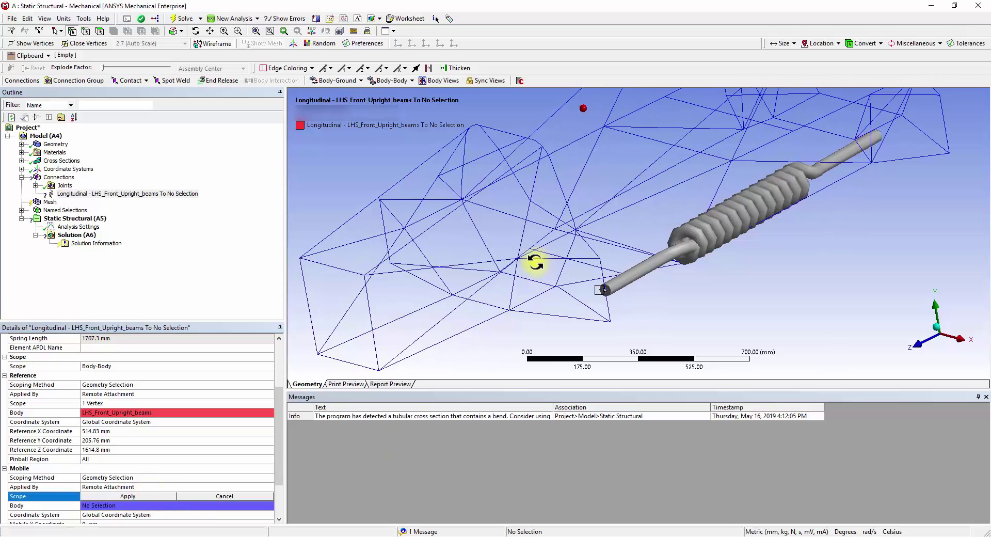
left_click(535, 202)
left_click(155, 496)
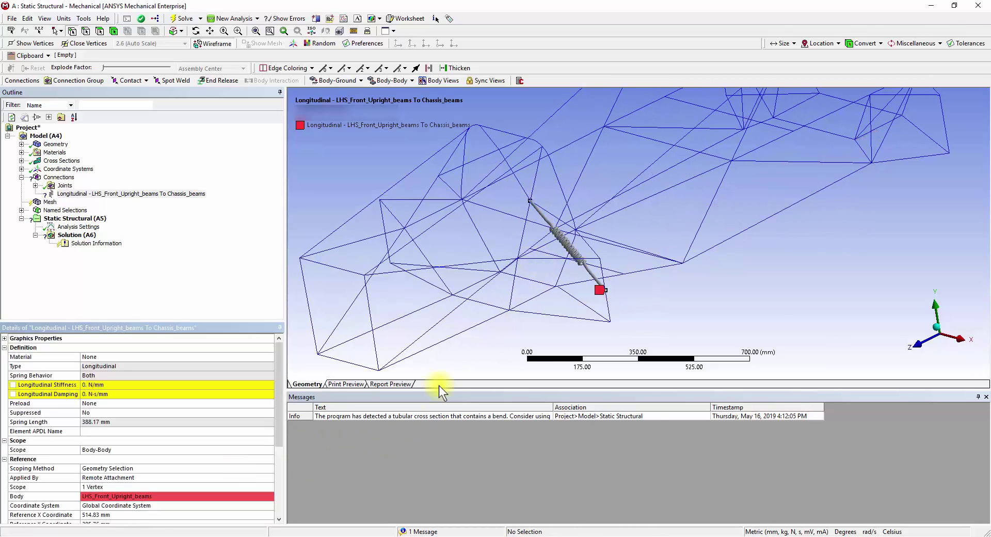
Set the spring's Longitudinal Stiffness to 40 N/mm.
middle_click_drag(578, 302, 593, 294)
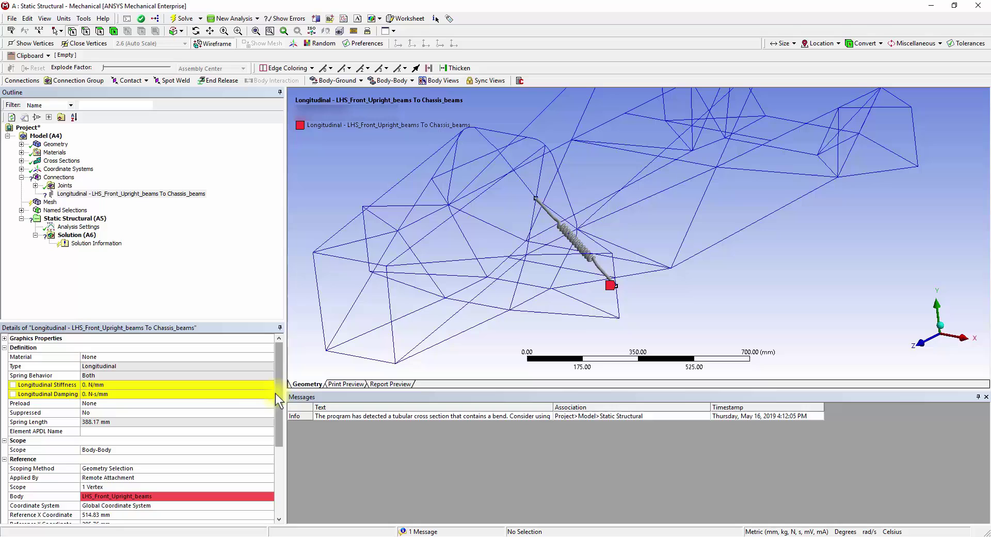
left_click(215, 385)
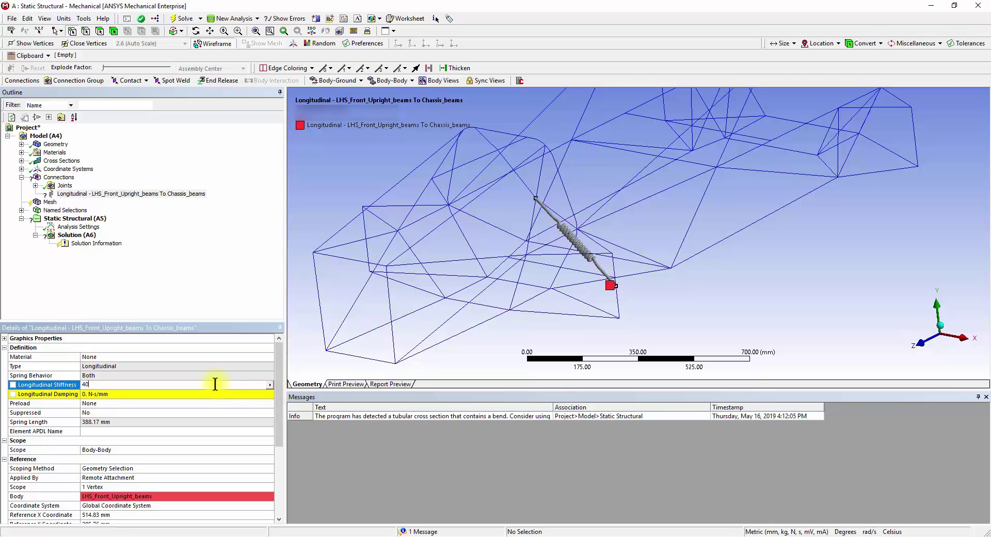
key("Return")
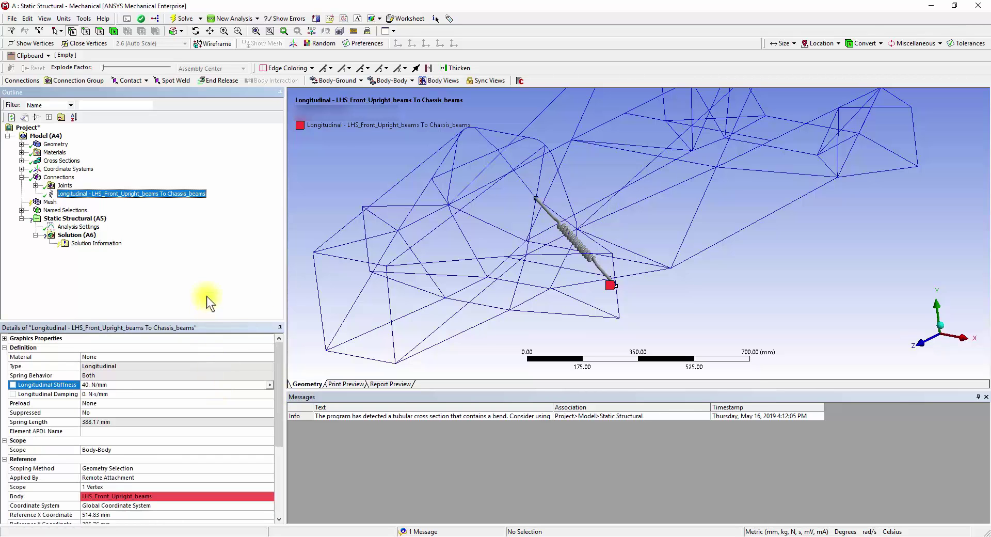
scroll(661, 290, "down", 5)
left_click_drag(682, 268, 681, 283)
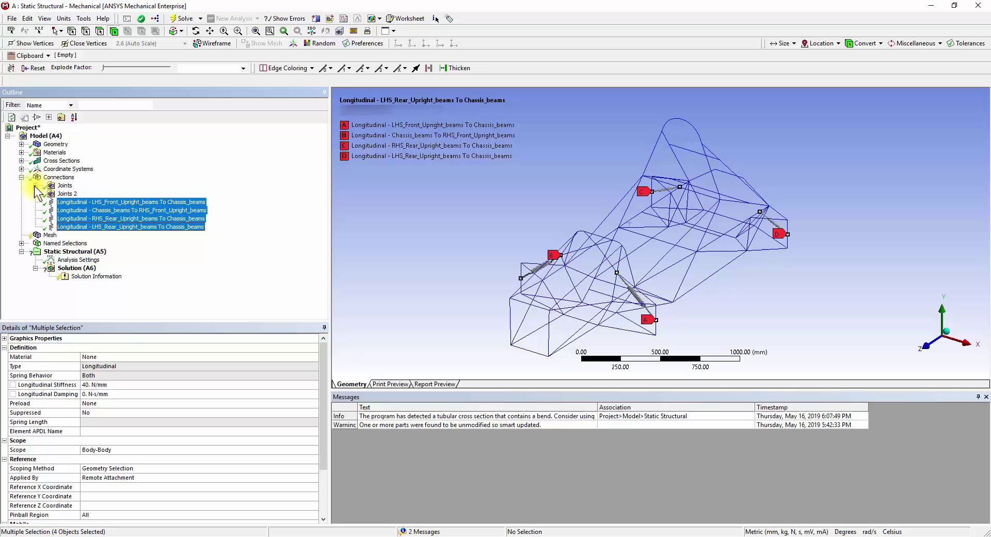
Collapse the Connections branch after reviewing the four longitudinal springs.
left_click(21, 178)
Add a Body Sizing control on the frame body with a 5 mm element size.
left_click(47, 186)
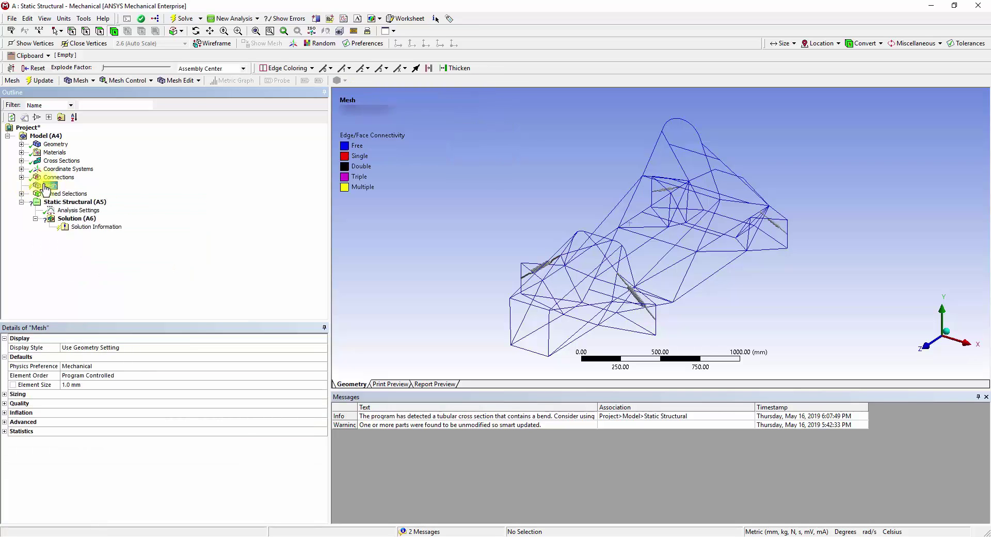
right_click(45, 185)
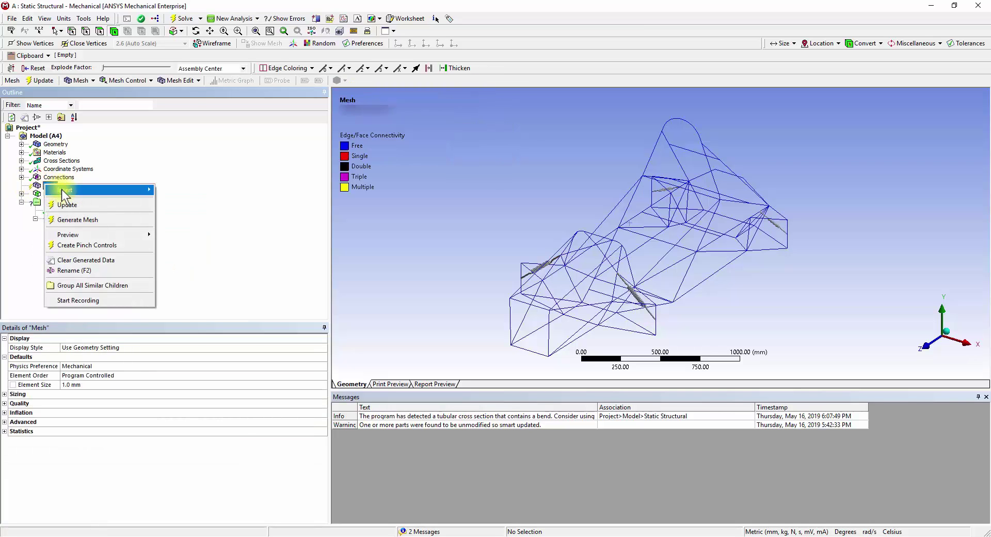
mouse_move(61, 189)
left_click(164, 205)
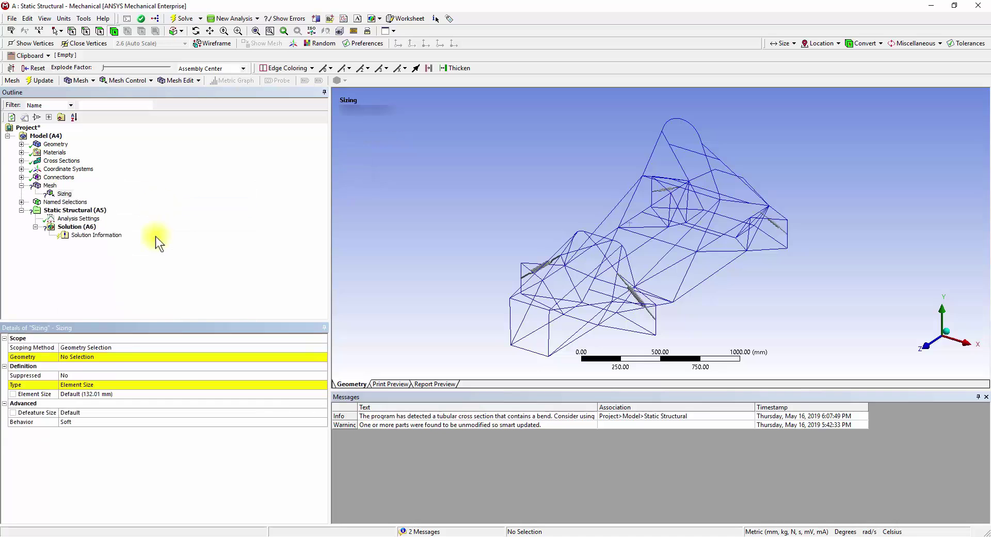
left_click(98, 356)
left_click(538, 304)
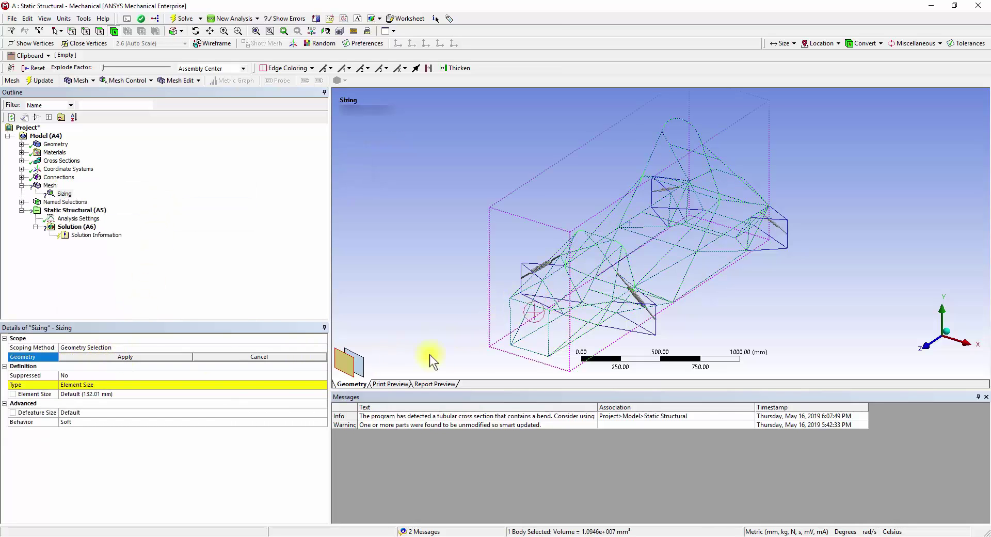
left_click(166, 356)
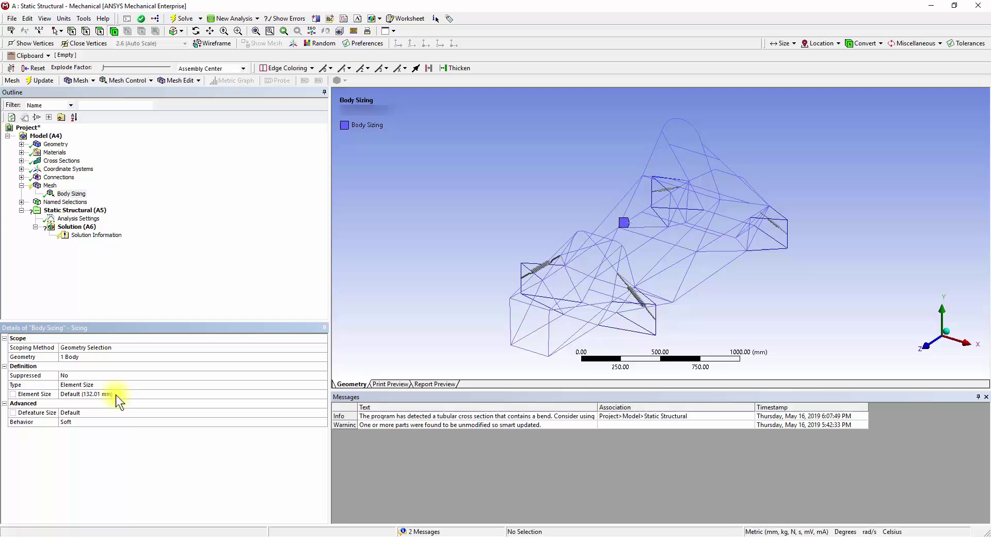
left_click(116, 394)
type("5")
key("Return")
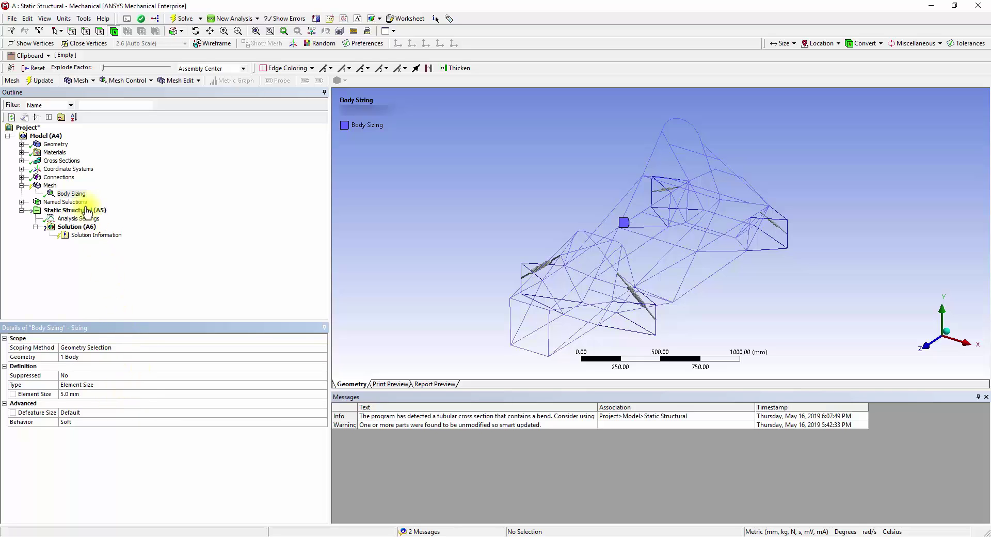
Generate the mesh for the chassis frame and zoom in to inspect the elements.
left_click(50, 186)
right_click(53, 187)
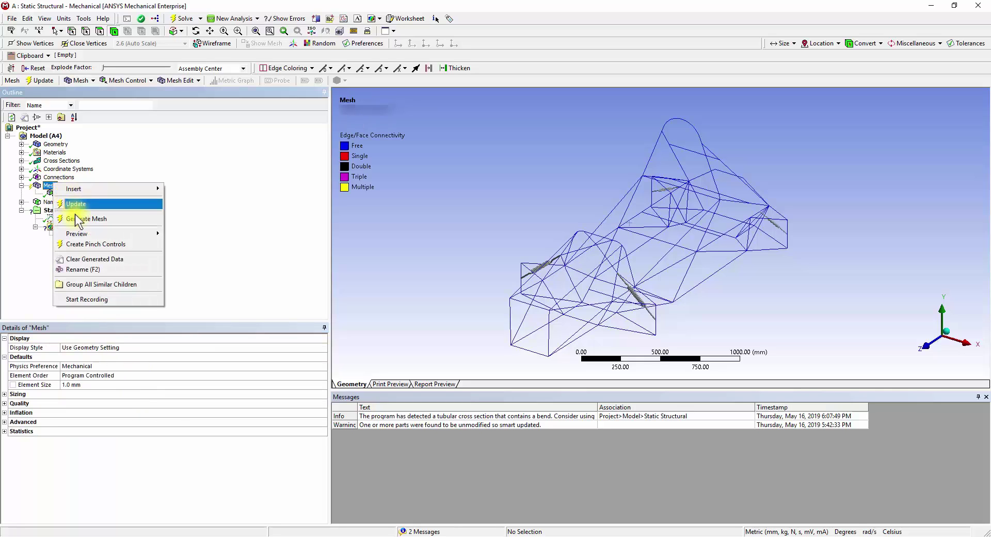
left_click(75, 218)
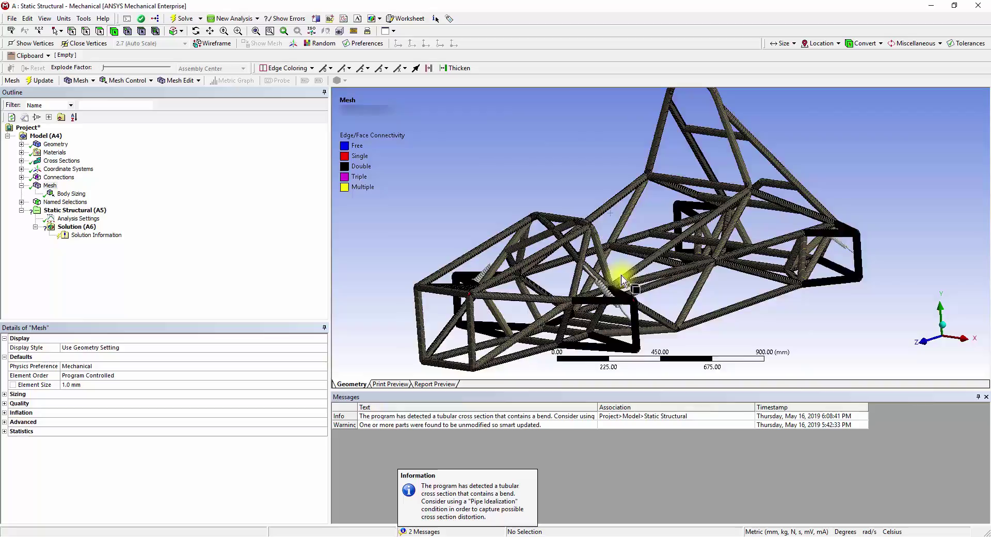
scroll(622, 281, "up", 6)
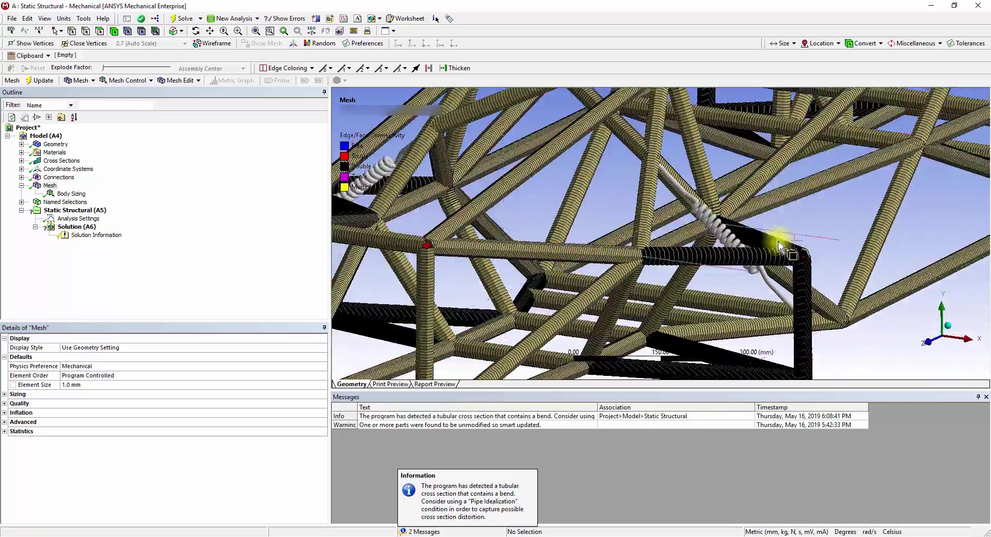
scroll(784, 312, "up", 4)
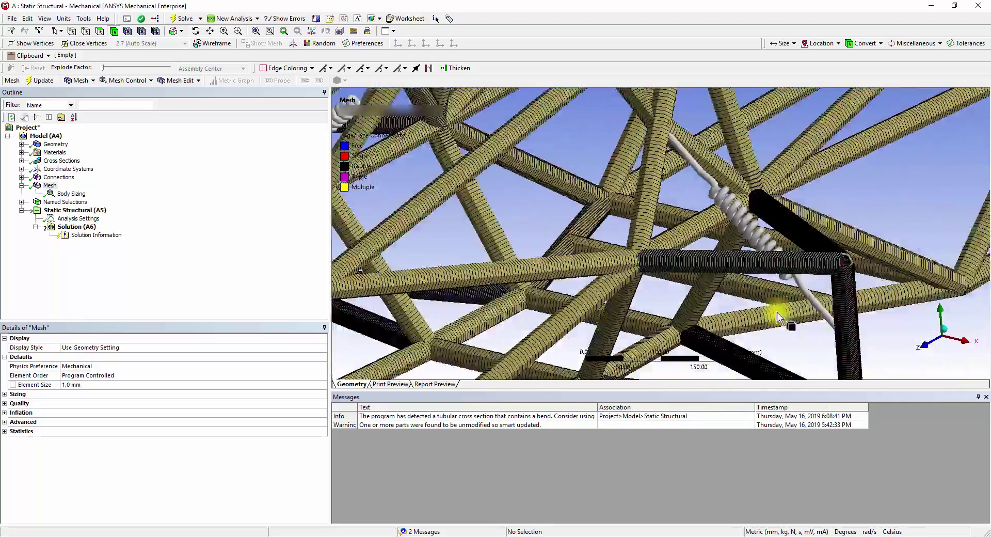
scroll(775, 311, "down", 10)
middle_click_drag(778, 268, 754, 312, "ctrl")
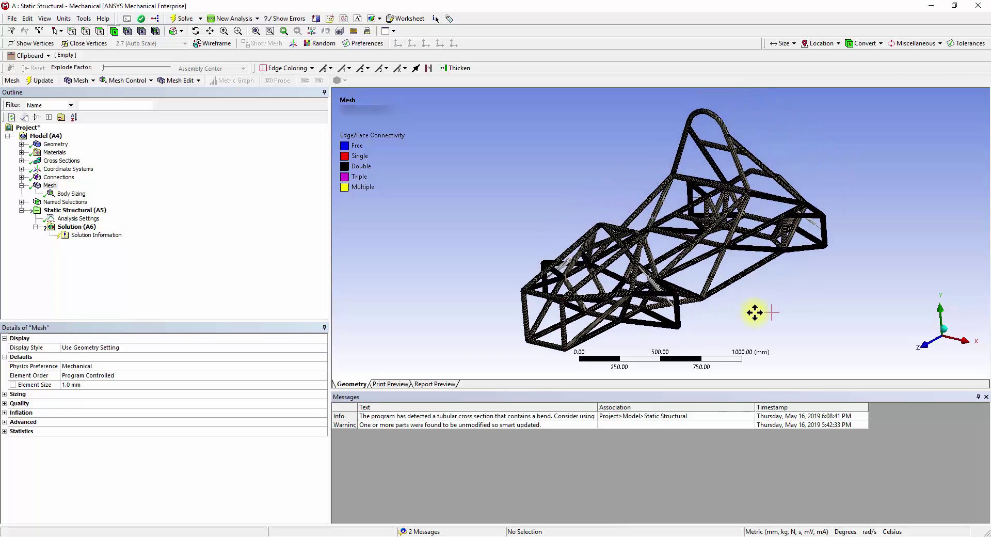